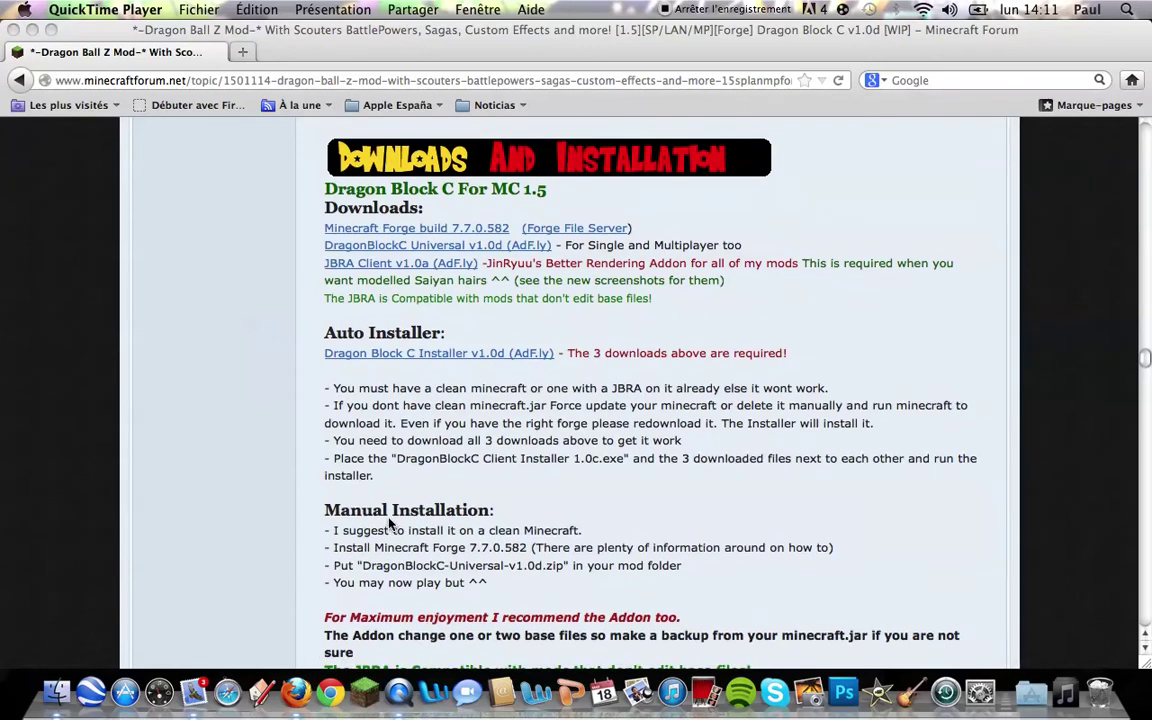
- Close the browser window showing the Dragon Ball Z mod forum topic
scroll(476, 481, up, 5)
scroll(524, 301, up, 3)
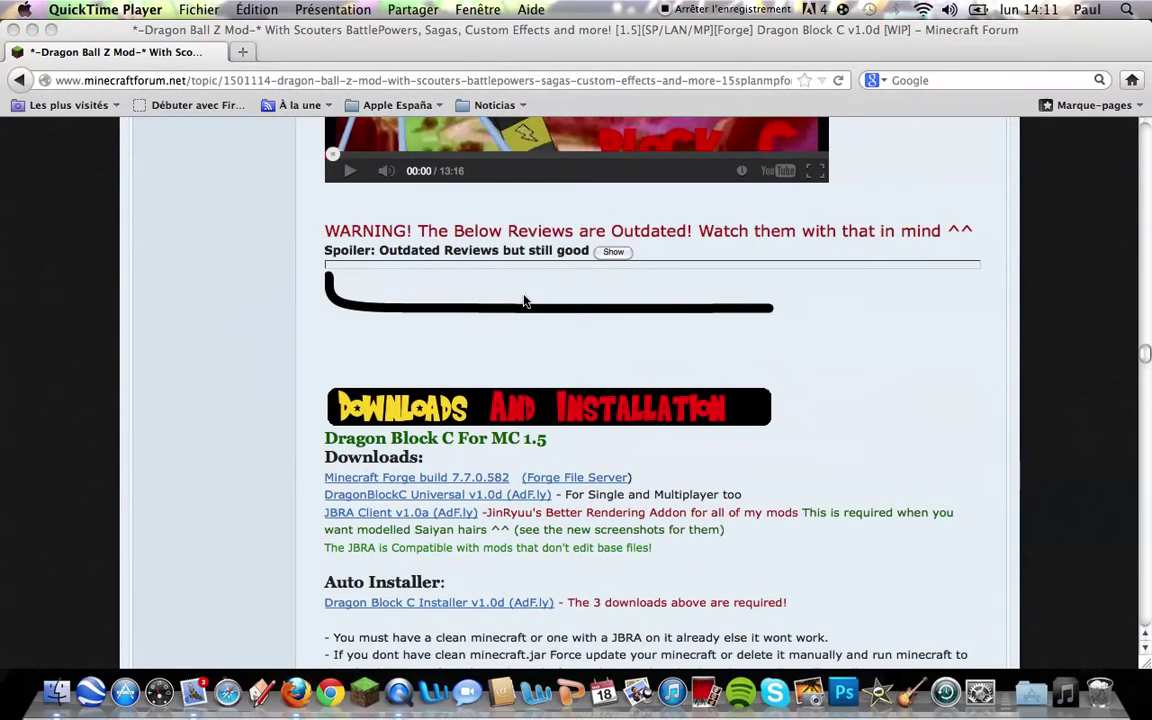
scroll(504, 393, down, 1)
scroll(504, 393, down, 1)
click(13, 30)
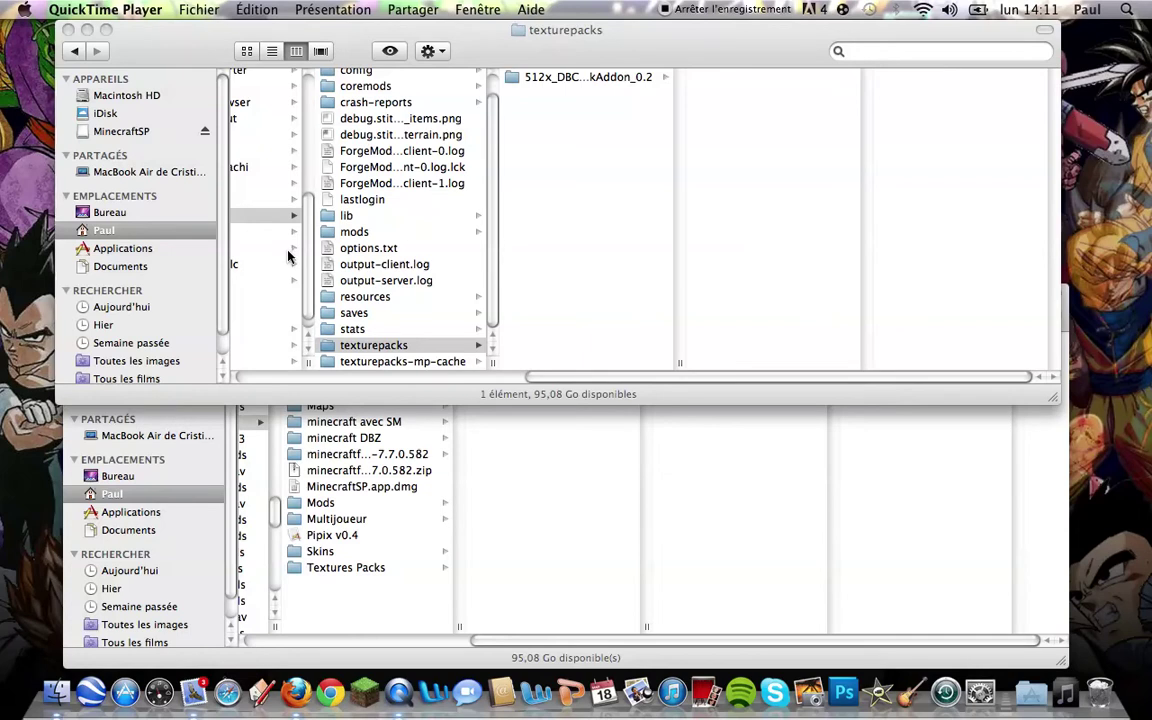
- Switch to Firefox and search Google for "mod dragon ball z minecraft 1.5"
click(298, 690)
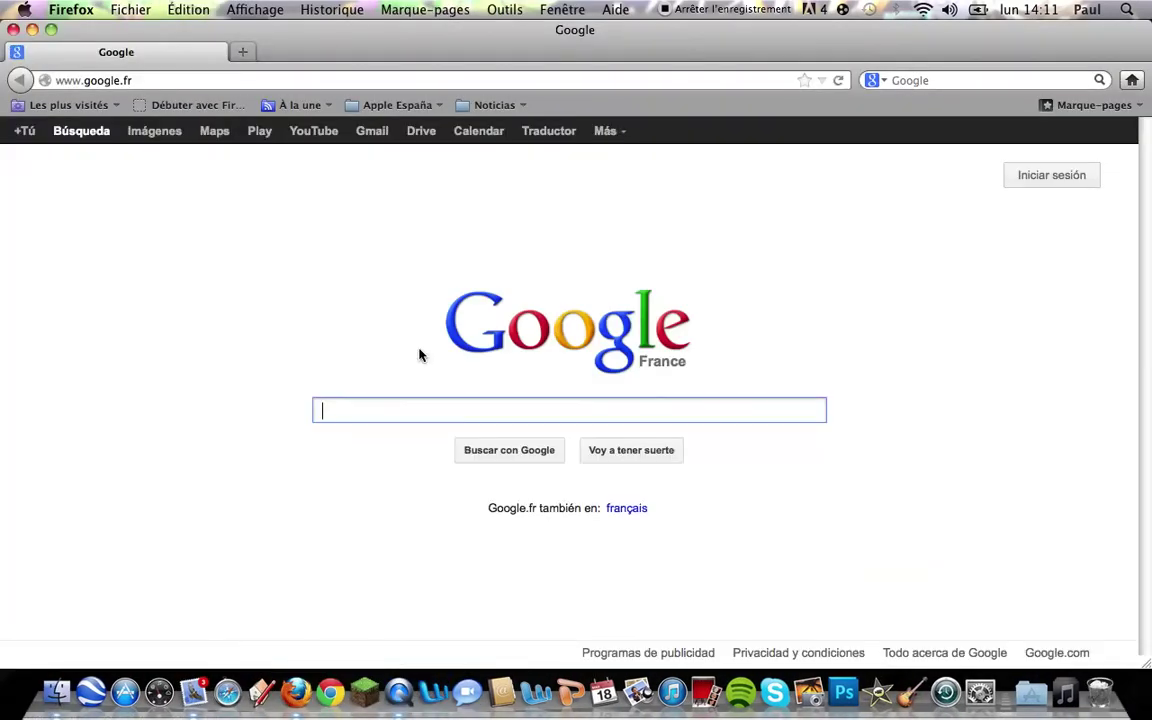
text(mod dr)
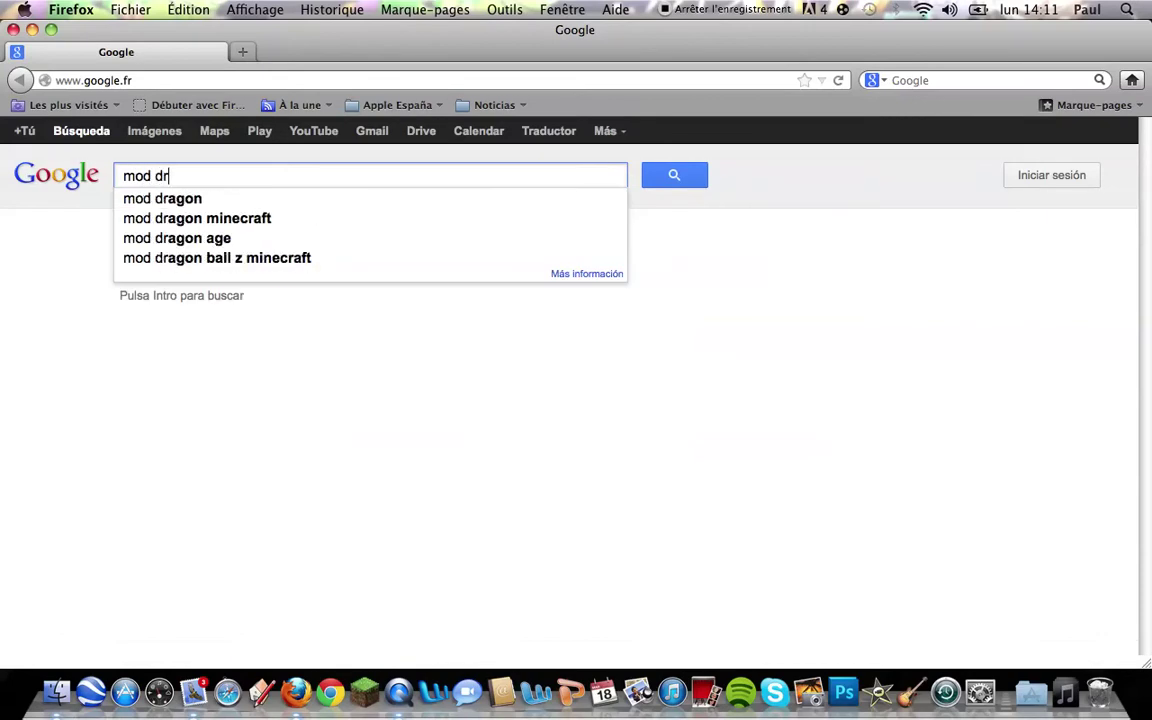
text(agon )
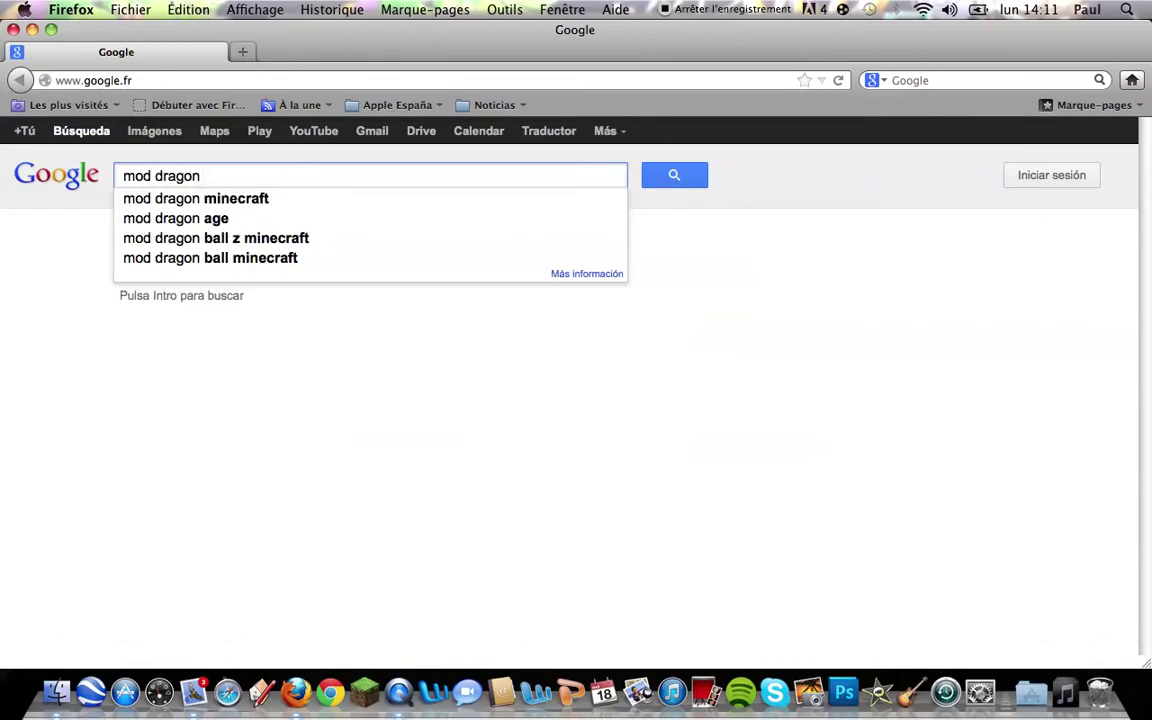
text(ball z minecraft)
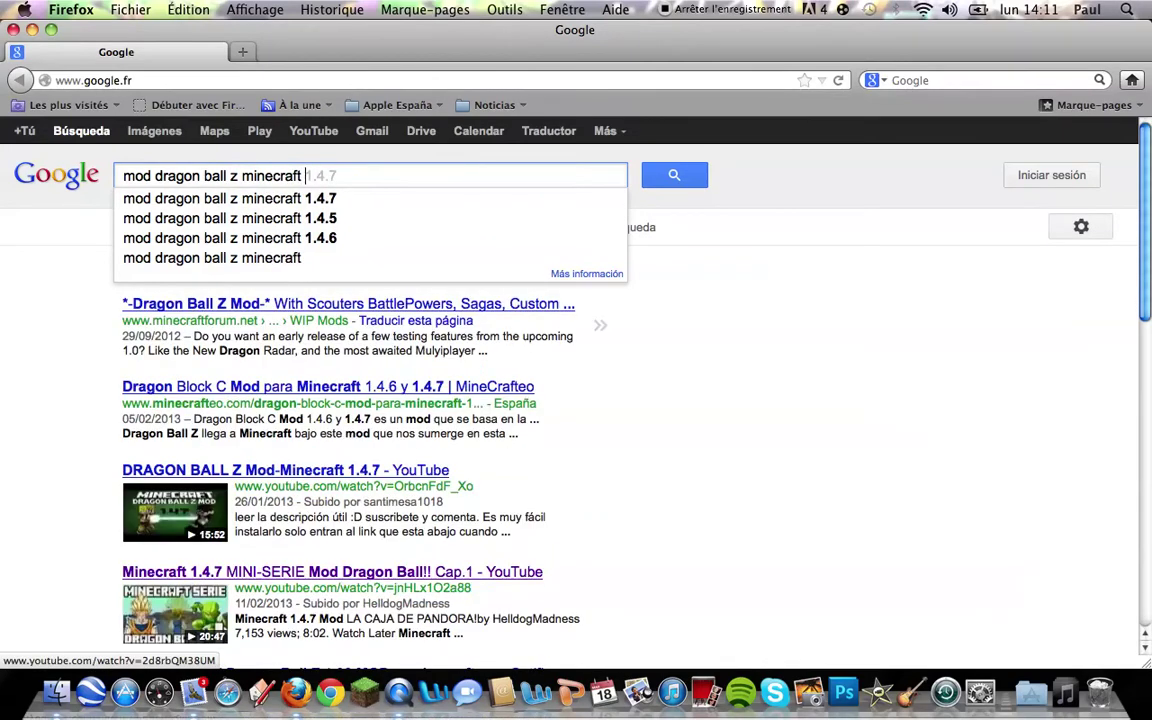
text(1.5)
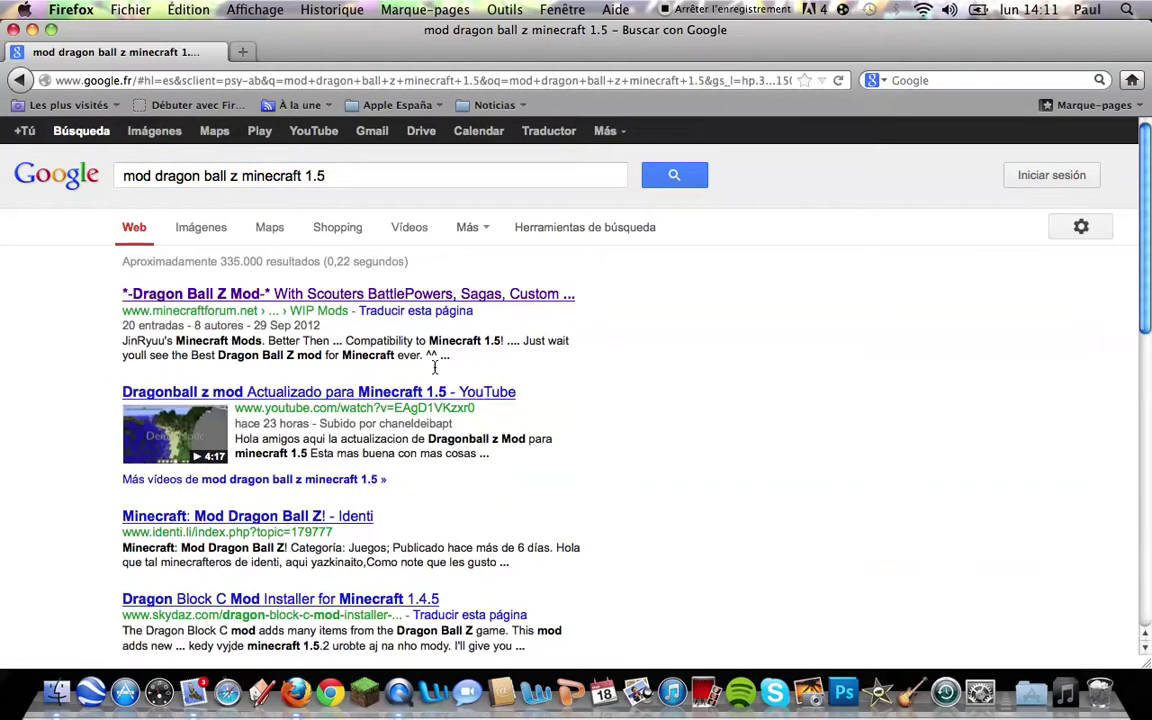
- Open the minecraftforum.net Dragon Ball Z Mod result and close the ad banner overlaying the topic
click(389, 295)
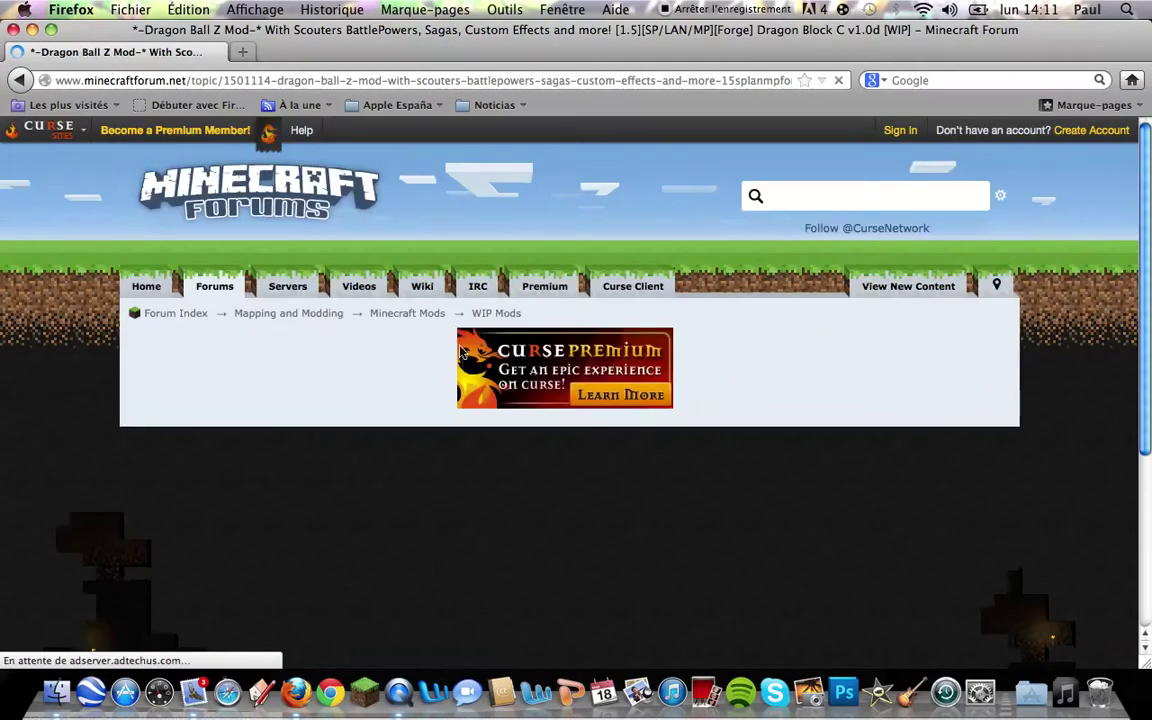
scroll(445, 518, down, 5)
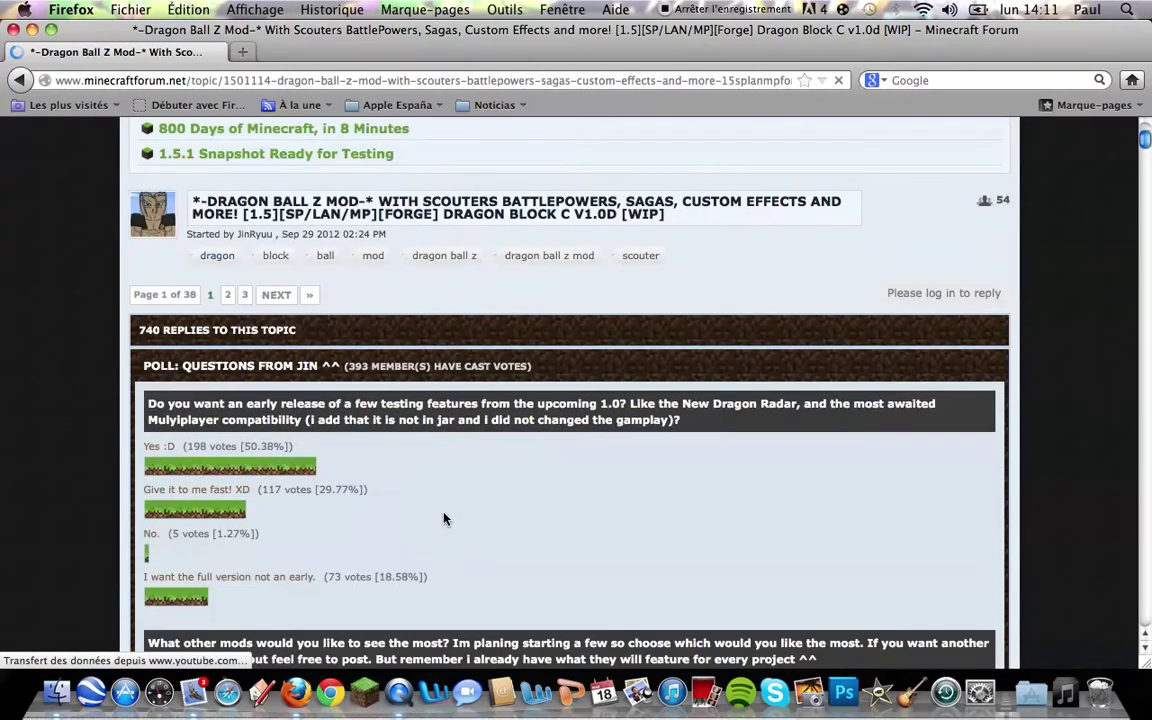
scroll(448, 515, down, 6)
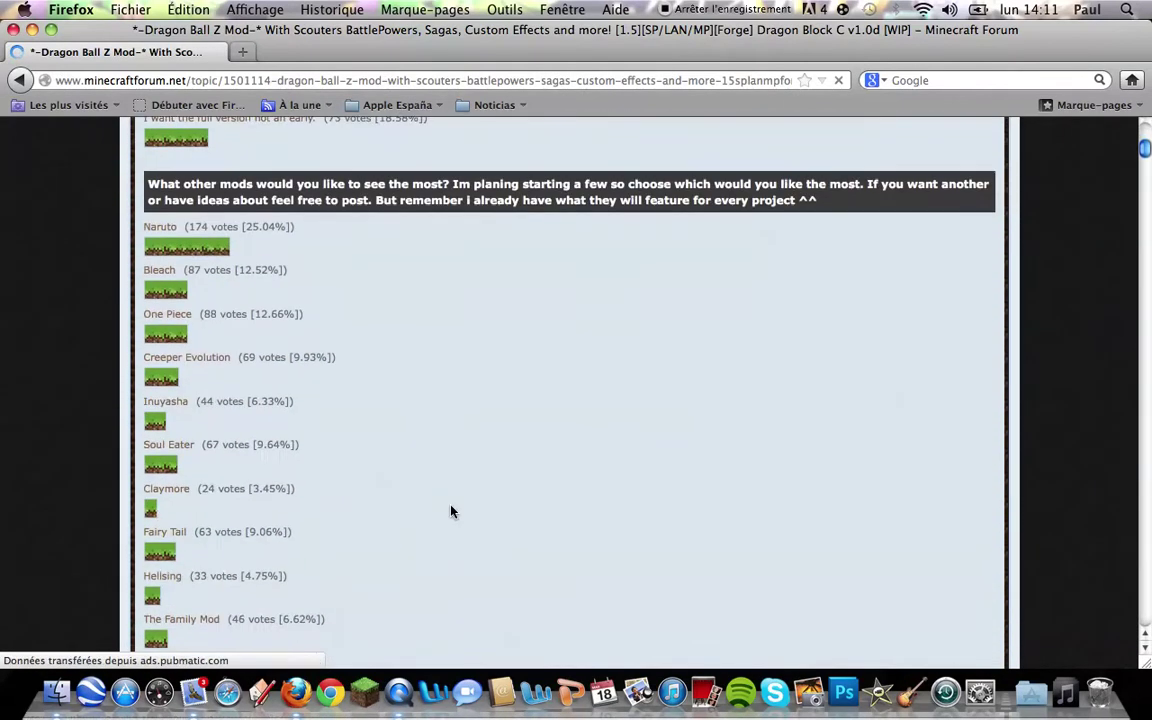
scroll(451, 512, down, 15)
scroll(452, 512, down, 4)
scroll(262, 488, down, 11)
scroll(262, 488, down, 5)
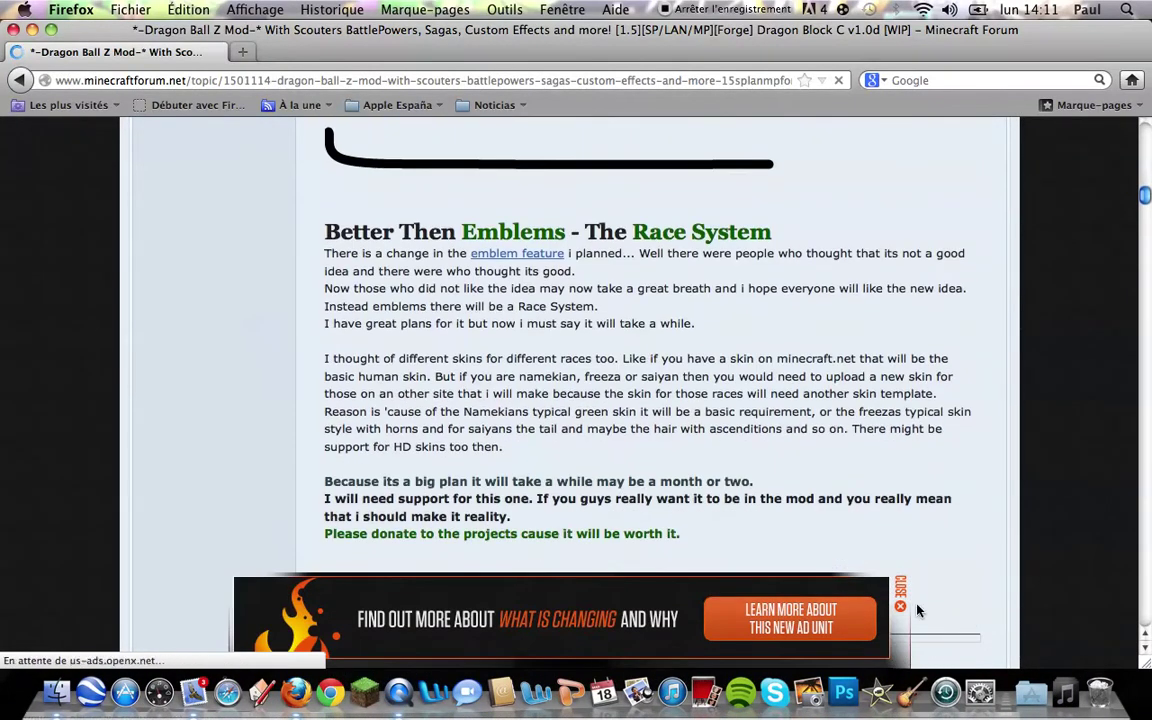
click(897, 598)
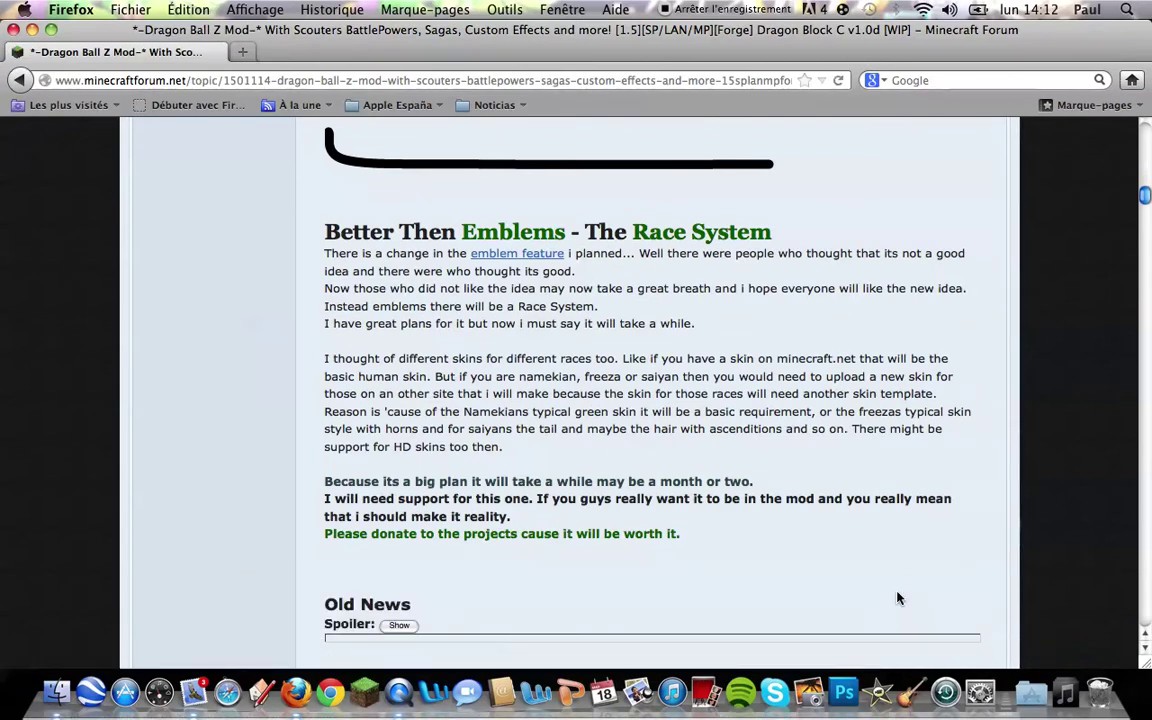
- Look through the mod's features, recipes, usage notes and review video, down to the Downloads and Installation section
scroll(897, 598, down, 14)
scroll(897, 598, down, 20)
scroll(897, 598, down, 15)
scroll(461, 410, up, 9)
scroll(166, 470, down, 4)
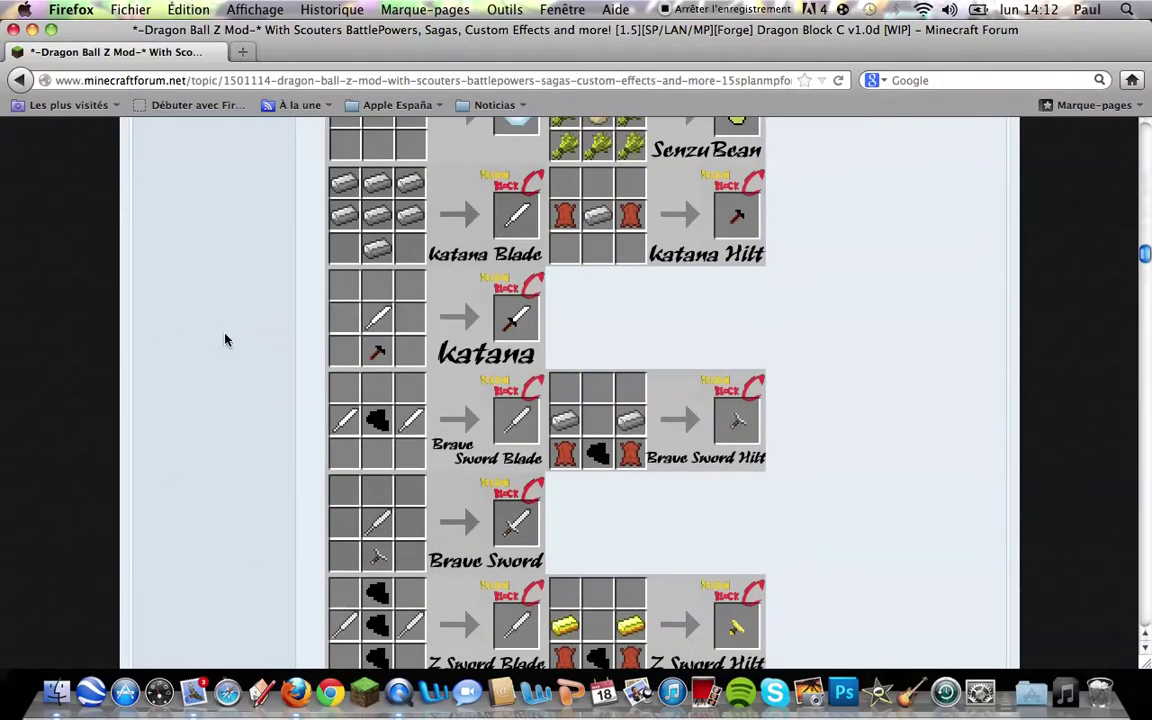
scroll(283, 231, up, 10)
scroll(759, 514, down, 15)
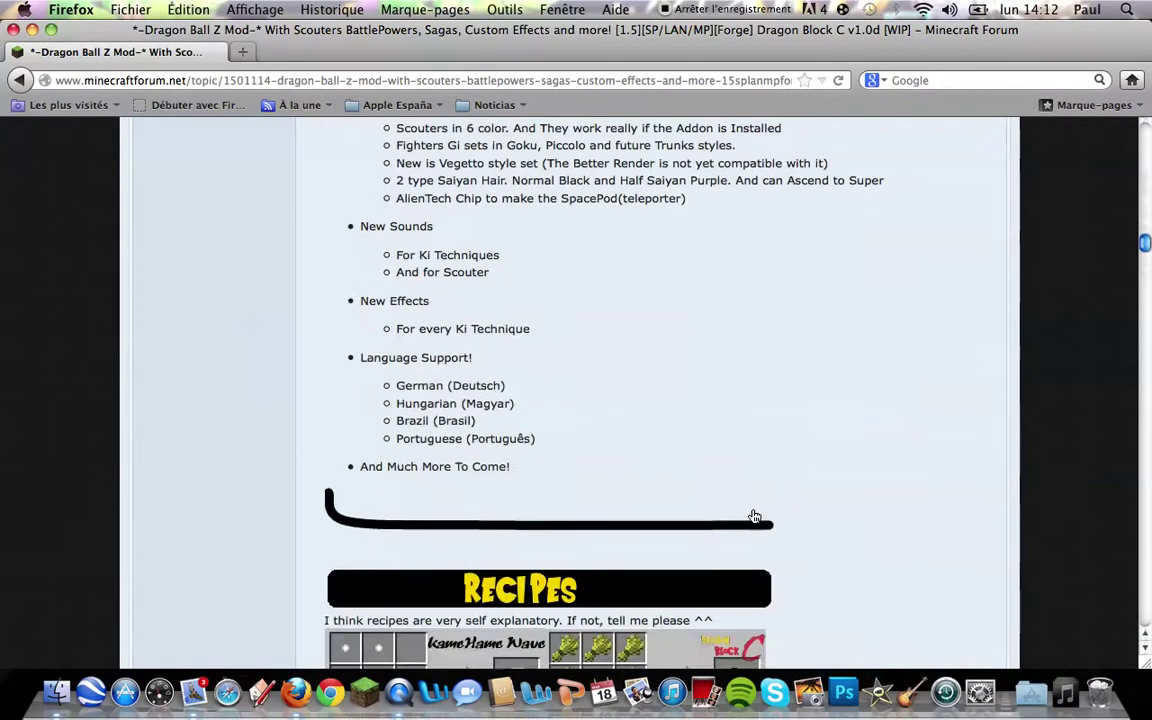
scroll(578, 506, down, 3)
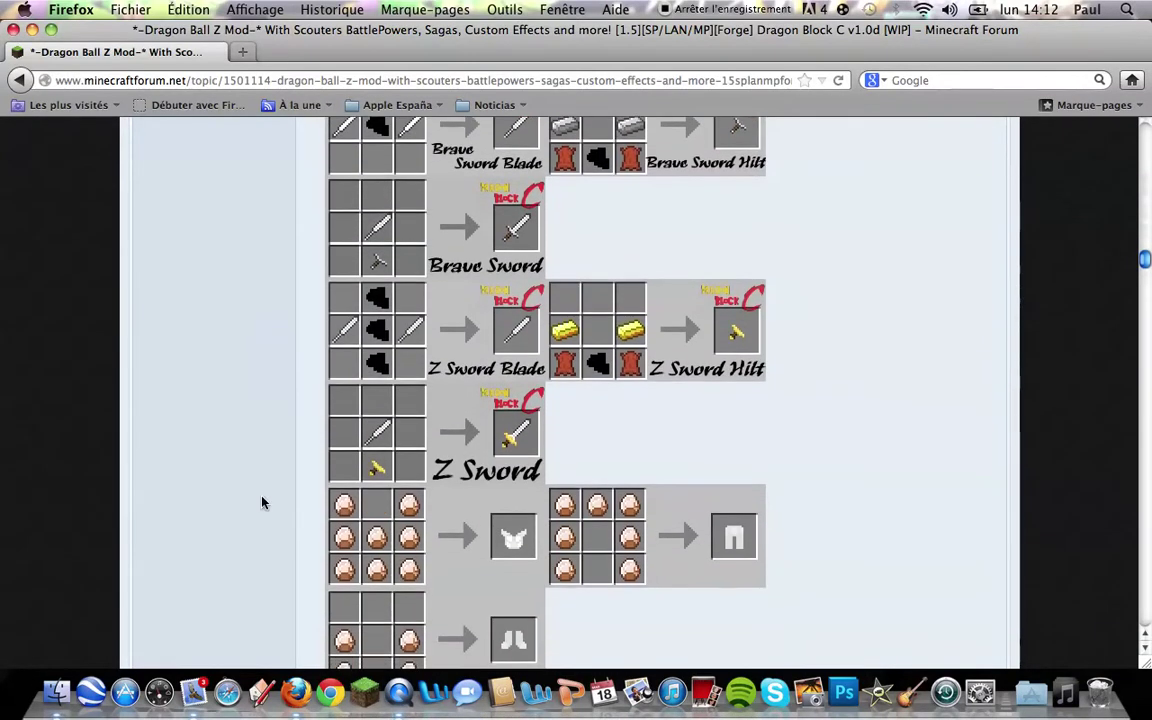
scroll(144, 424, down, 12)
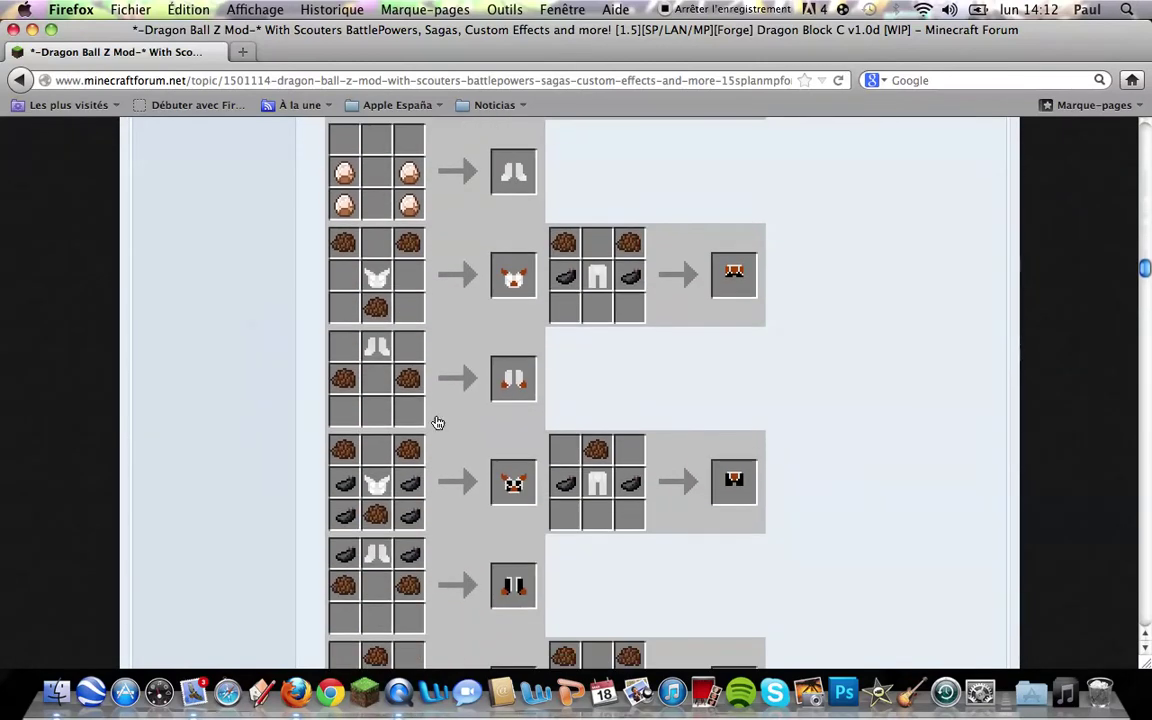
scroll(279, 548, down, 20)
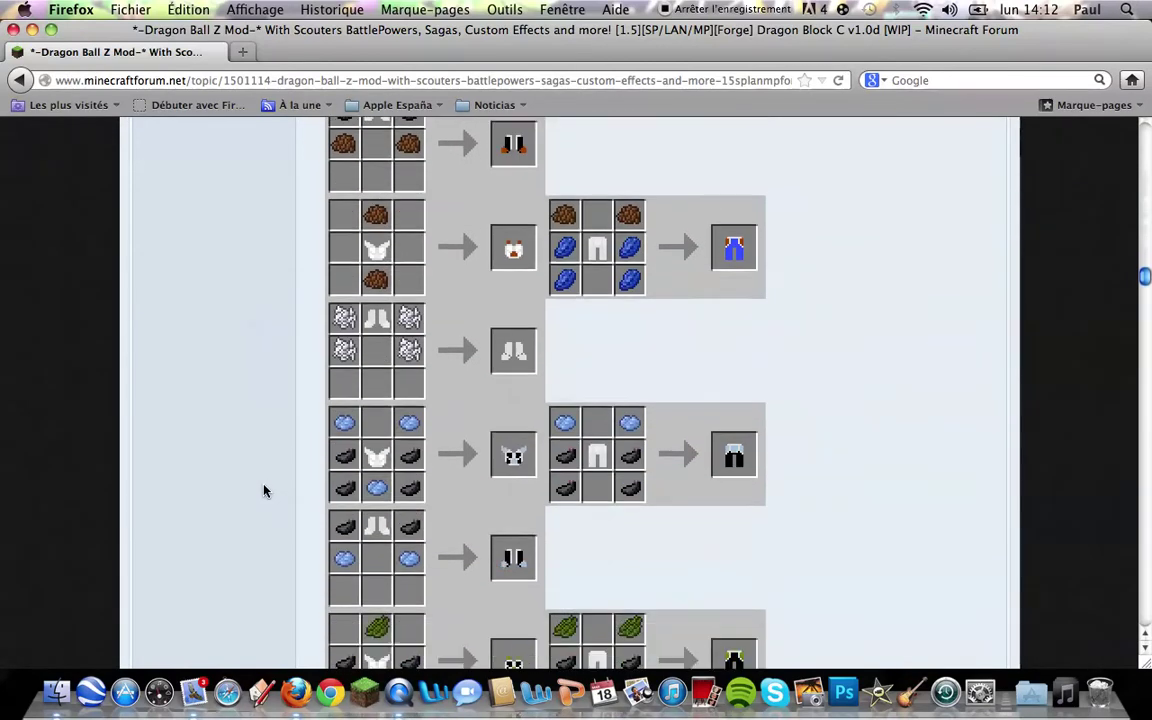
scroll(264, 489, down, 20)
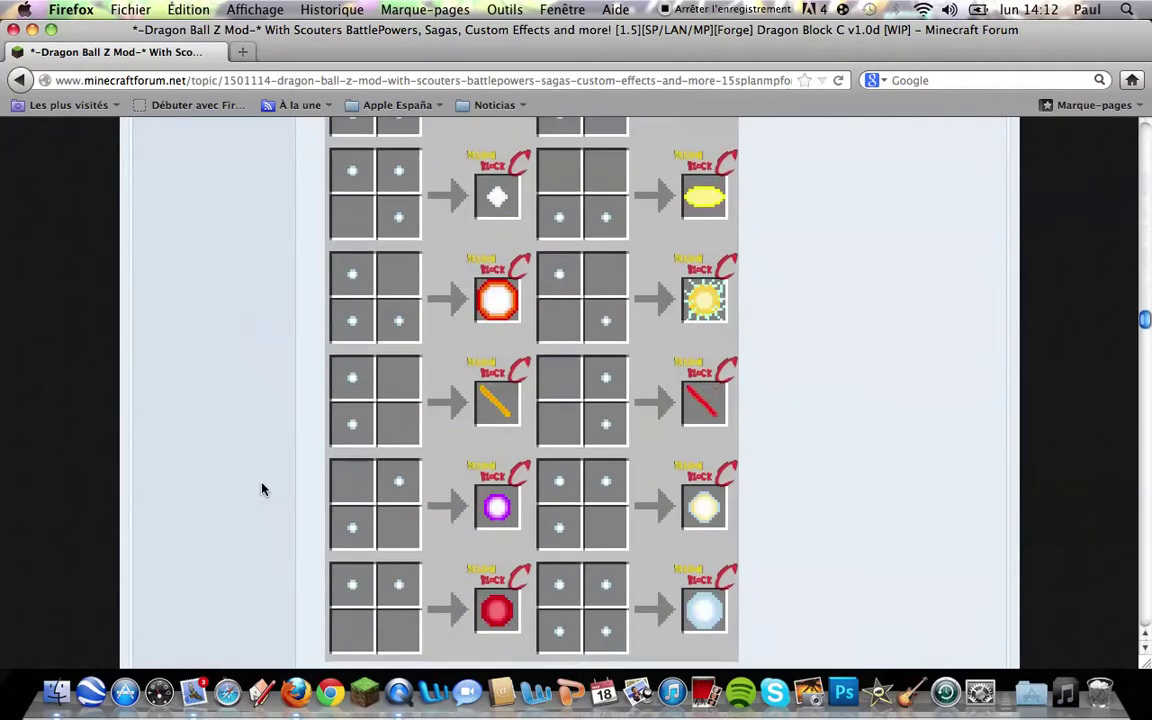
scroll(517, 441, down, 15)
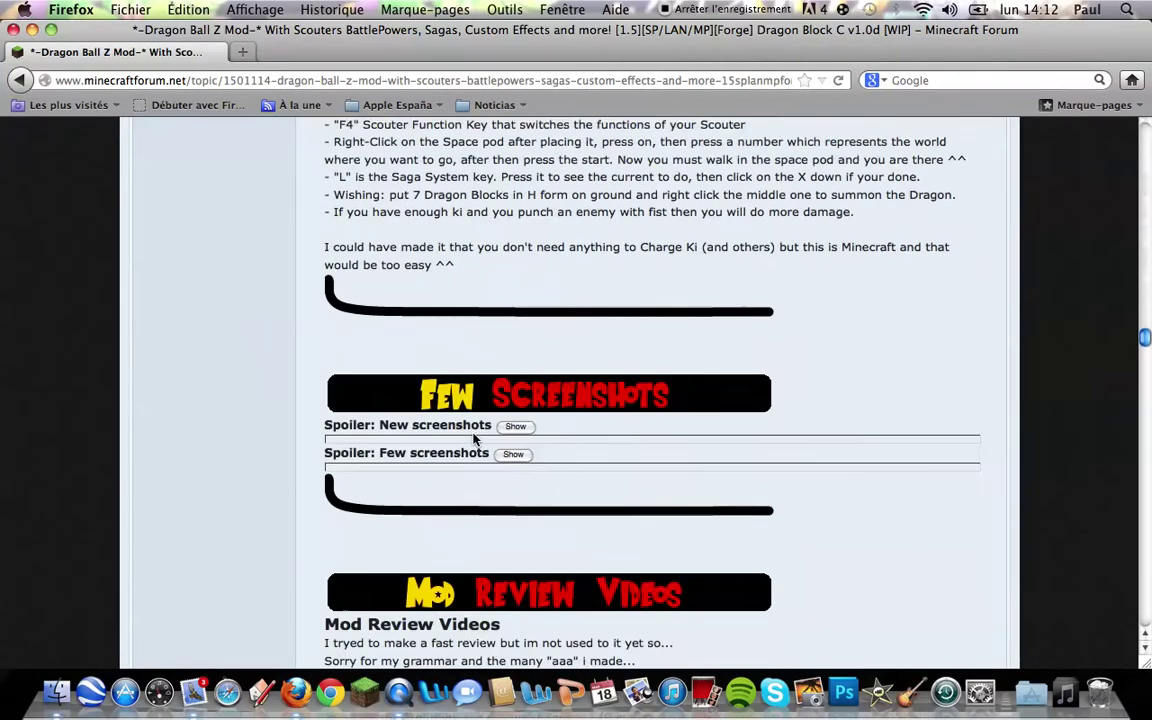
scroll(406, 391, down, 10)
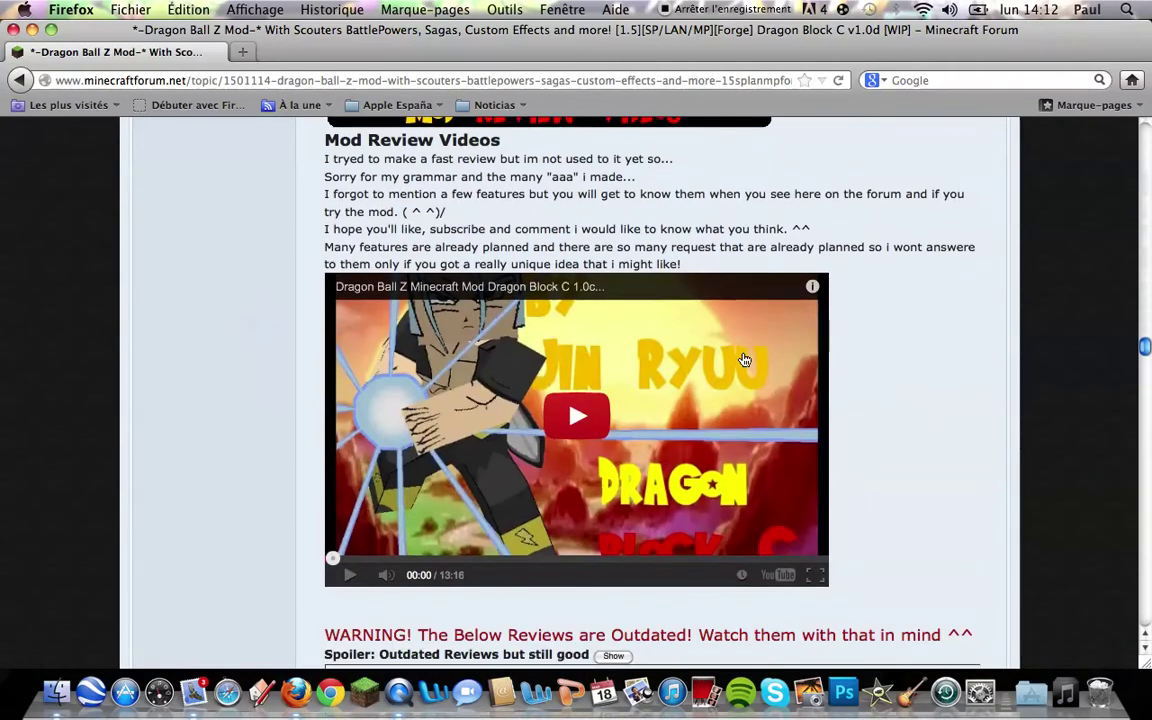
scroll(380, 497, down, 11)
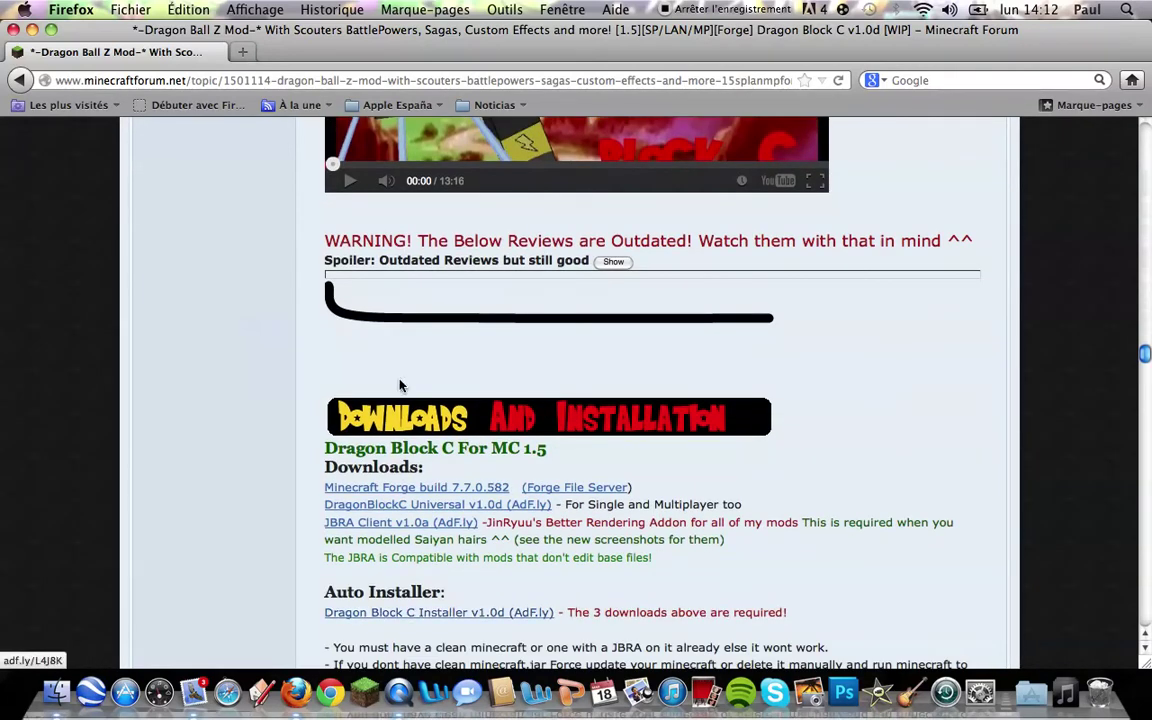
- Download Minecraft Forge build 7.7.0.582 by skipping the AdF.ly ad and saving minecraftforge-universal-1.5-7.7.0.582.zip
click(403, 496)
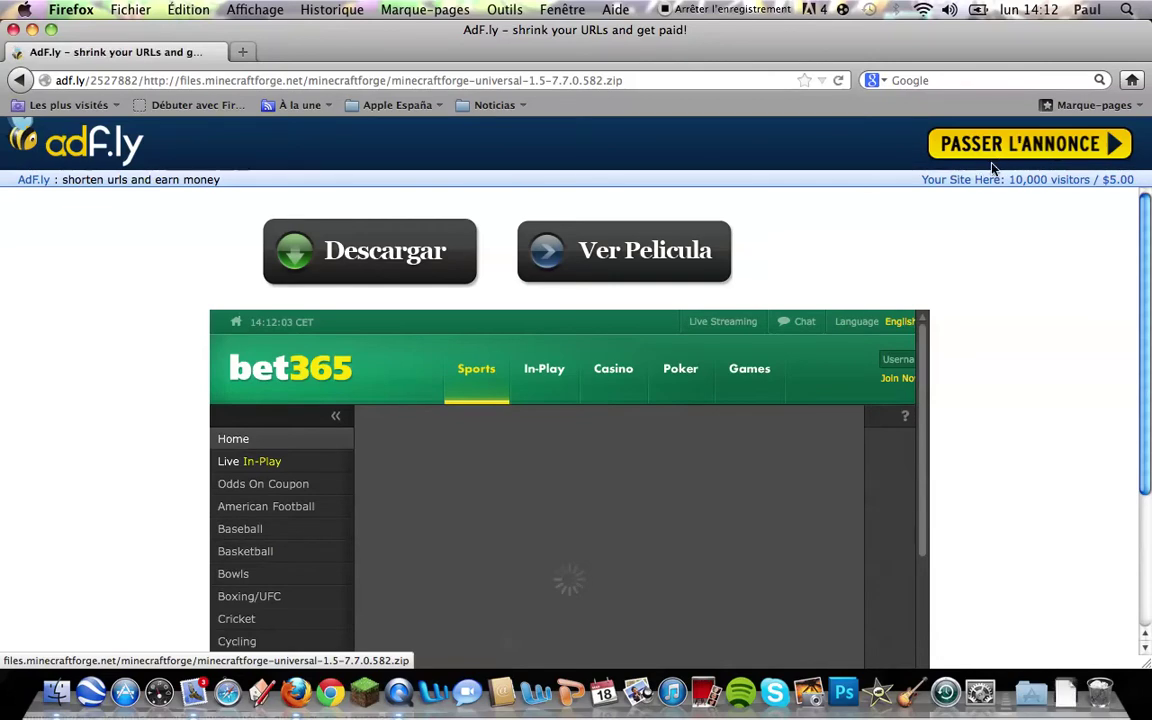
click(1000, 152)
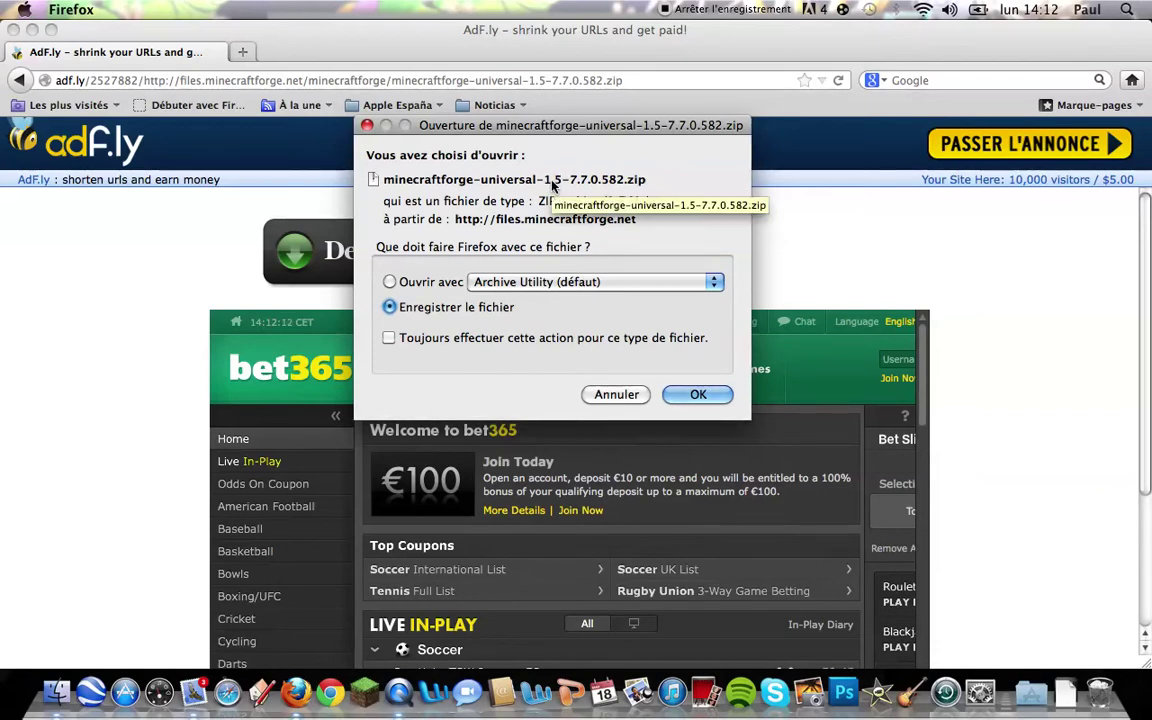
click(686, 395)
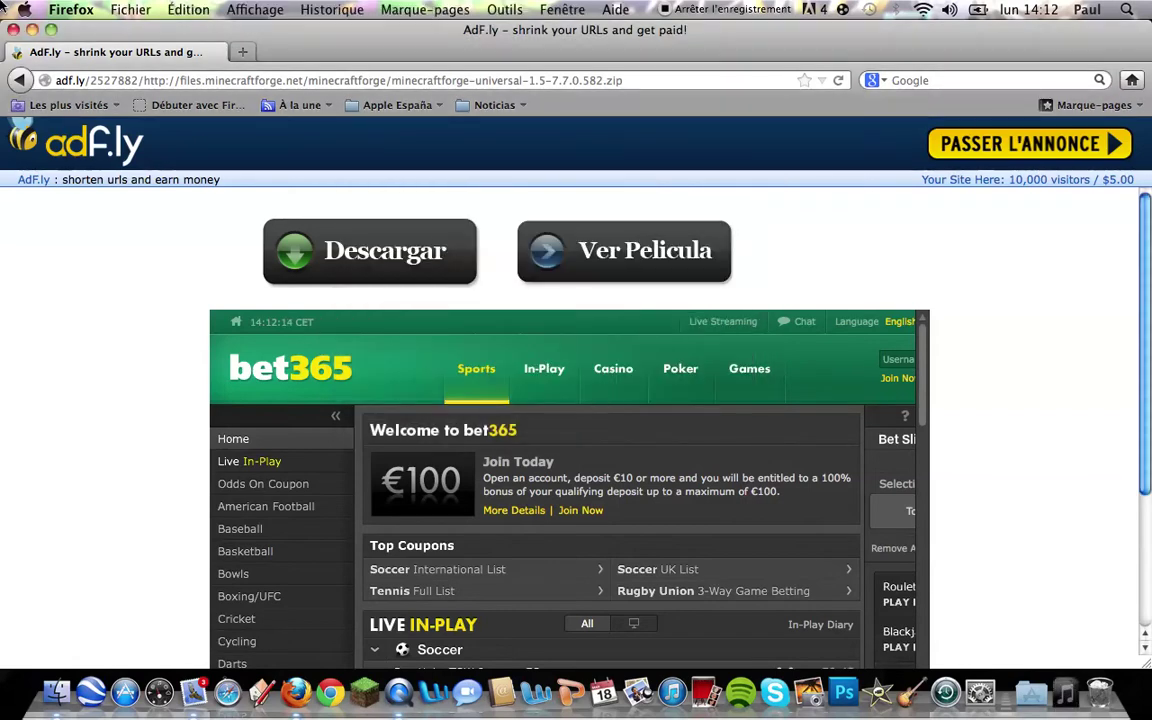
- Return to the Dragon Ball Z mod forum topic and find its Downloads and Installation section
click(28, 79)
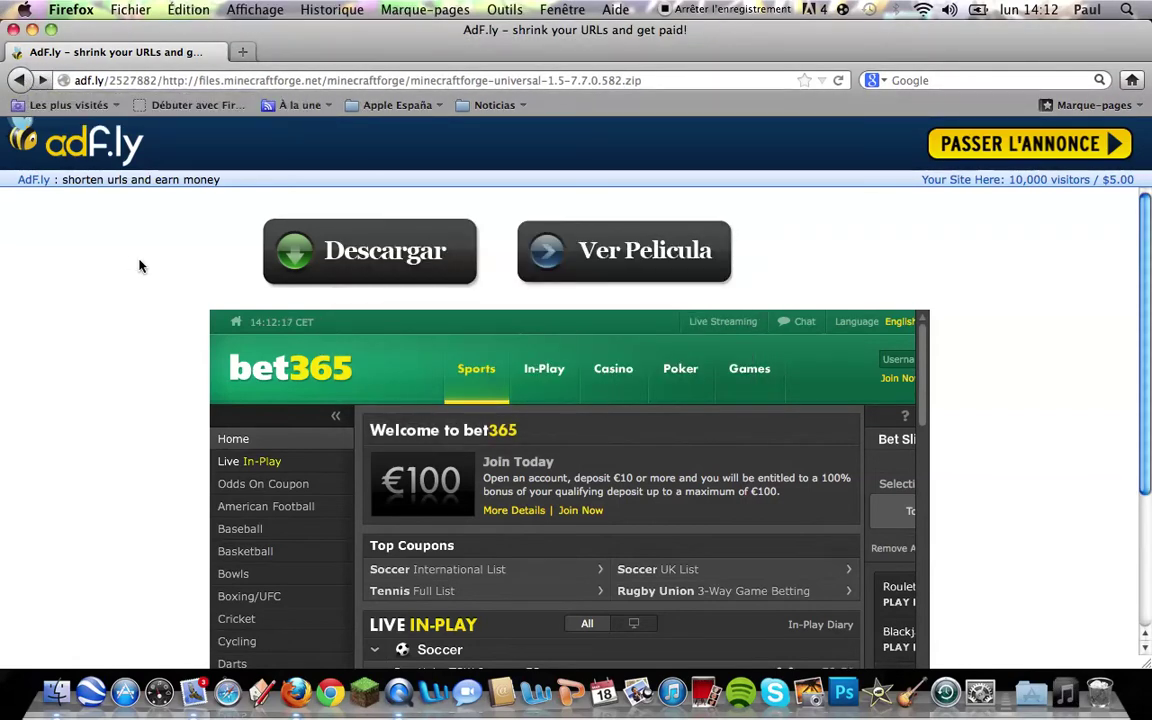
click(22, 80)
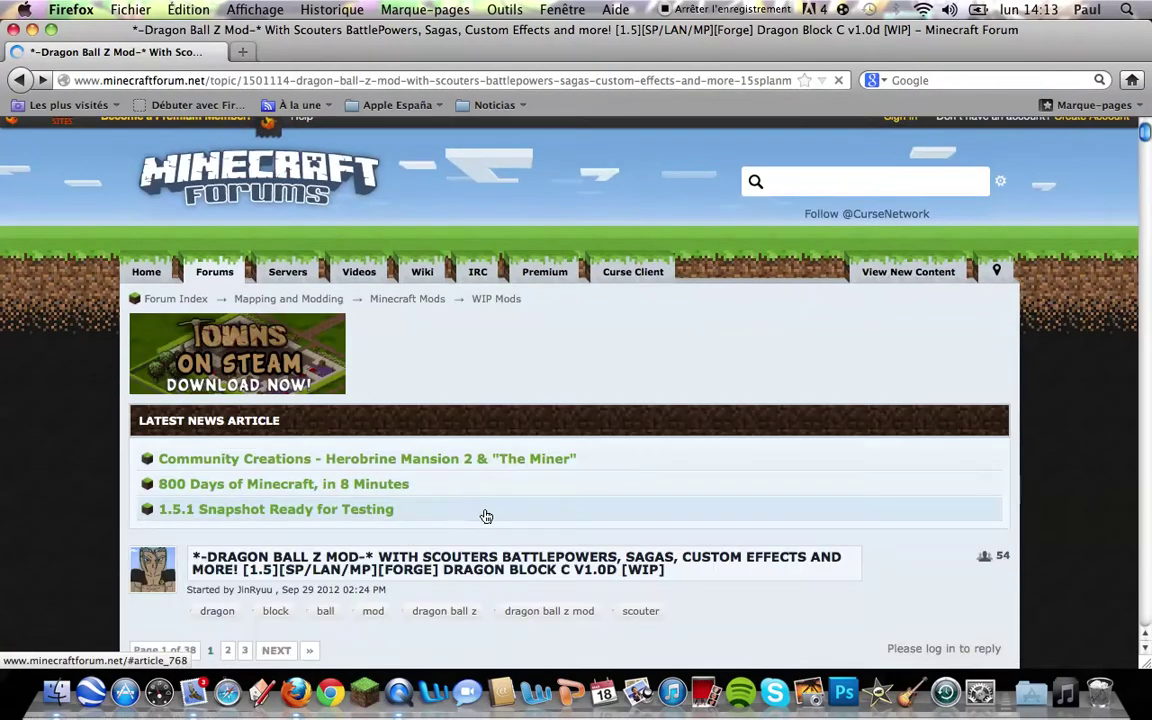
scroll(485, 515, down, 15)
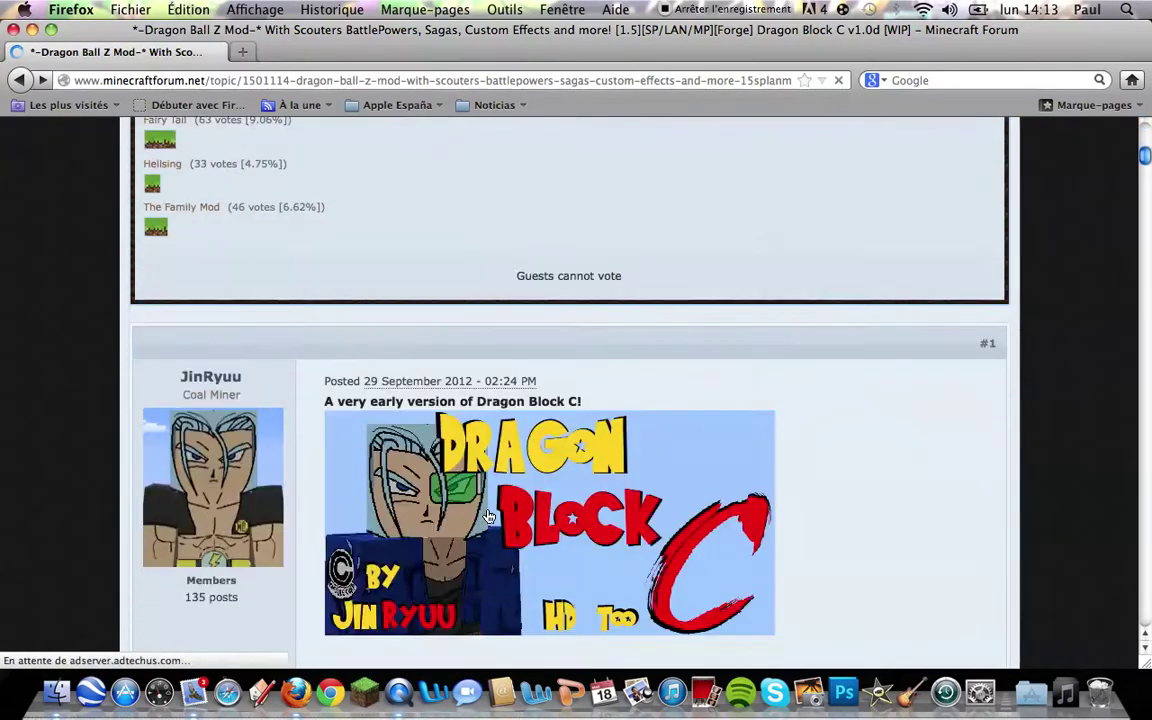
scroll(488, 516, down, 10)
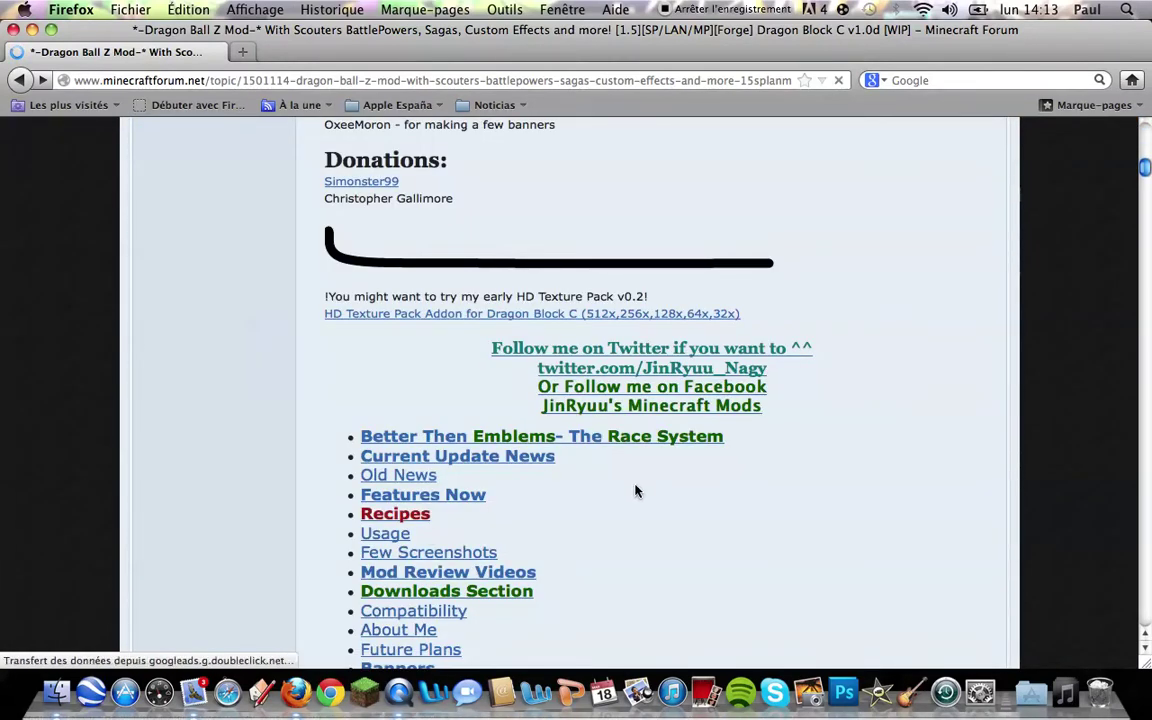
scroll(352, 378, down, 2)
click(518, 370)
scroll(467, 455, down, 10)
scroll(467, 455, down, 20)
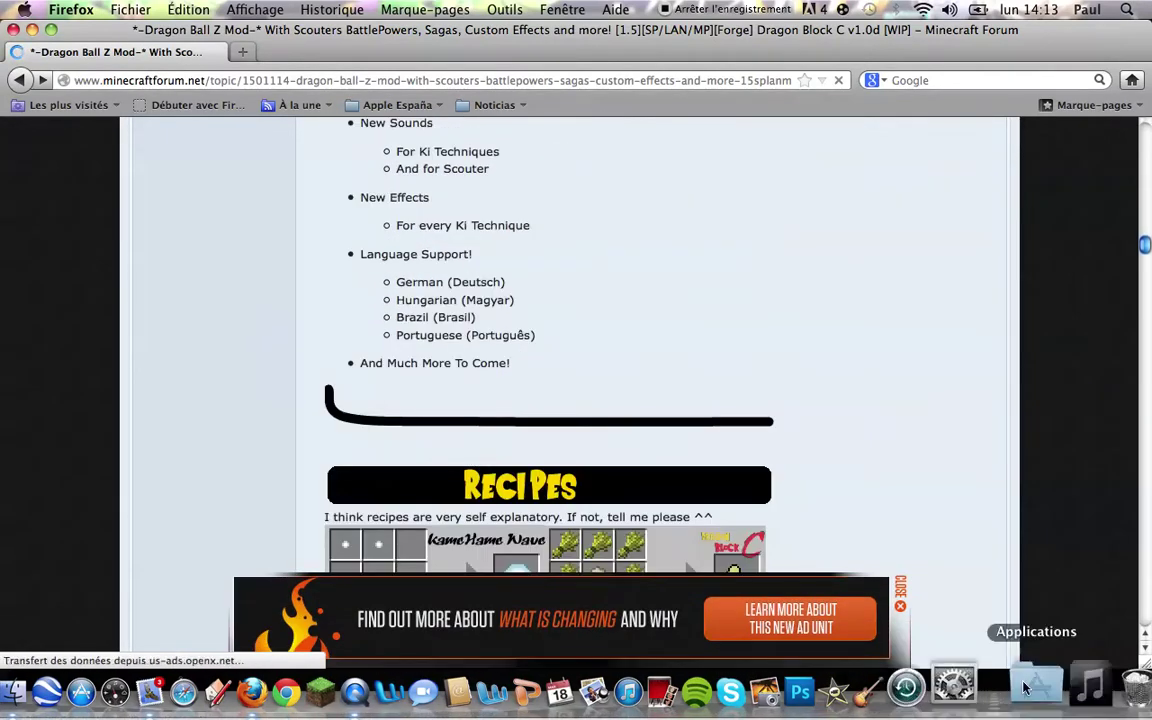
scroll(677, 515, down, 10)
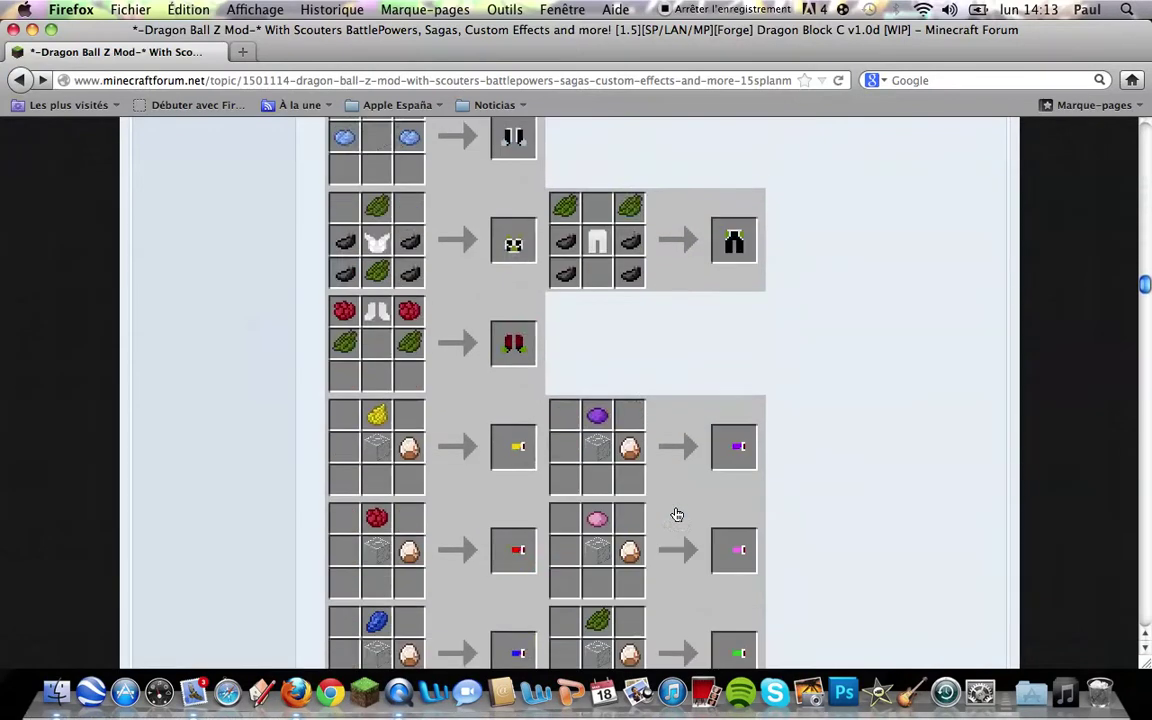
scroll(677, 515, down, 20)
scroll(677, 515, down, 20)
scroll(677, 513, up, 1)
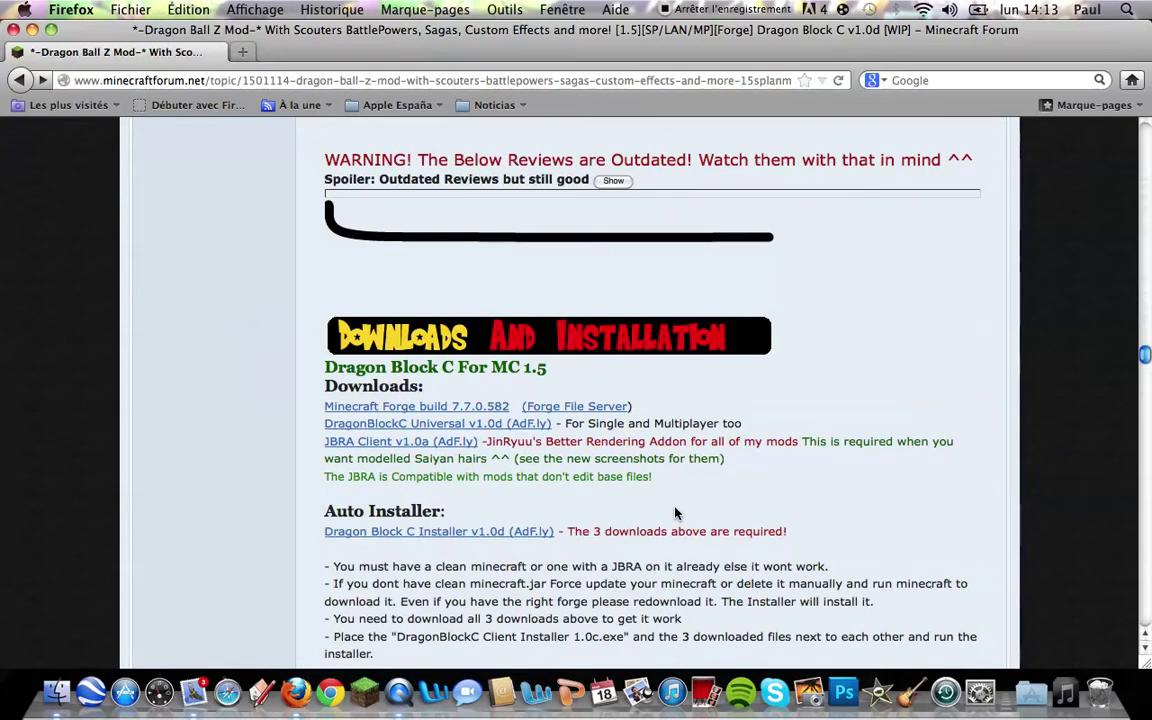
- Request the DragonBlockC Universal v1.0d download past the AdF.ly ad, and cancel saving DragonBlockC-Universal-v1.0d.zip
scroll(675, 513, down, 2)
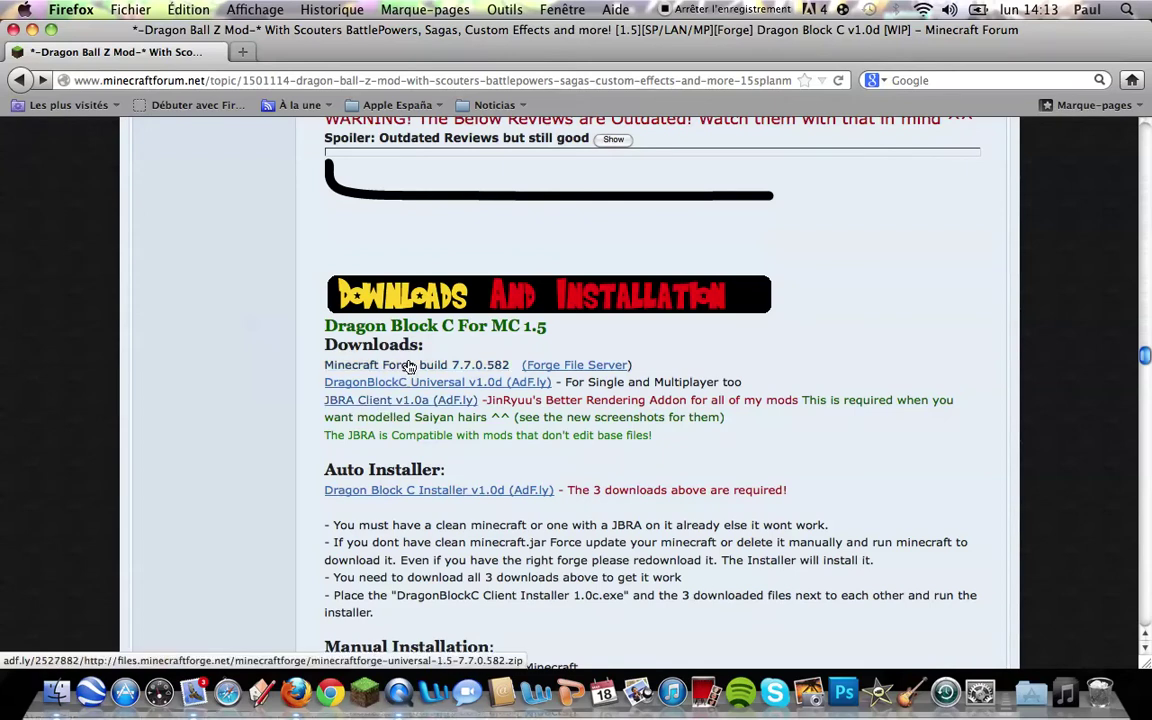
click(362, 391)
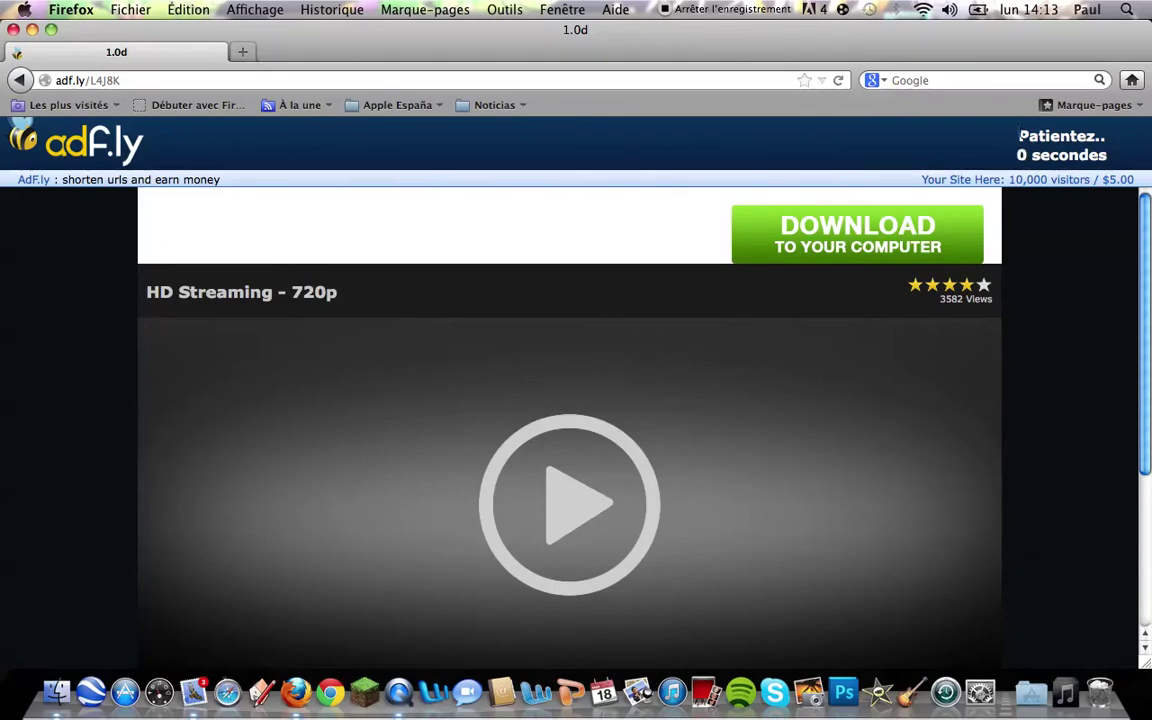
click(1015, 150)
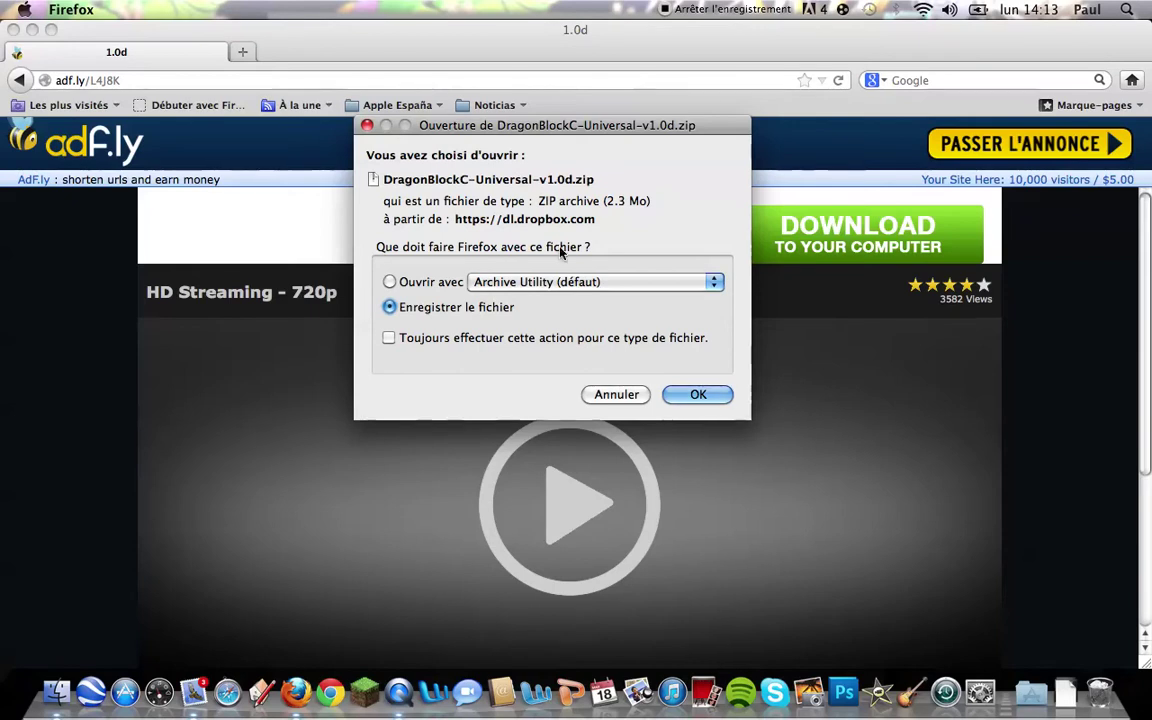
click(616, 395)
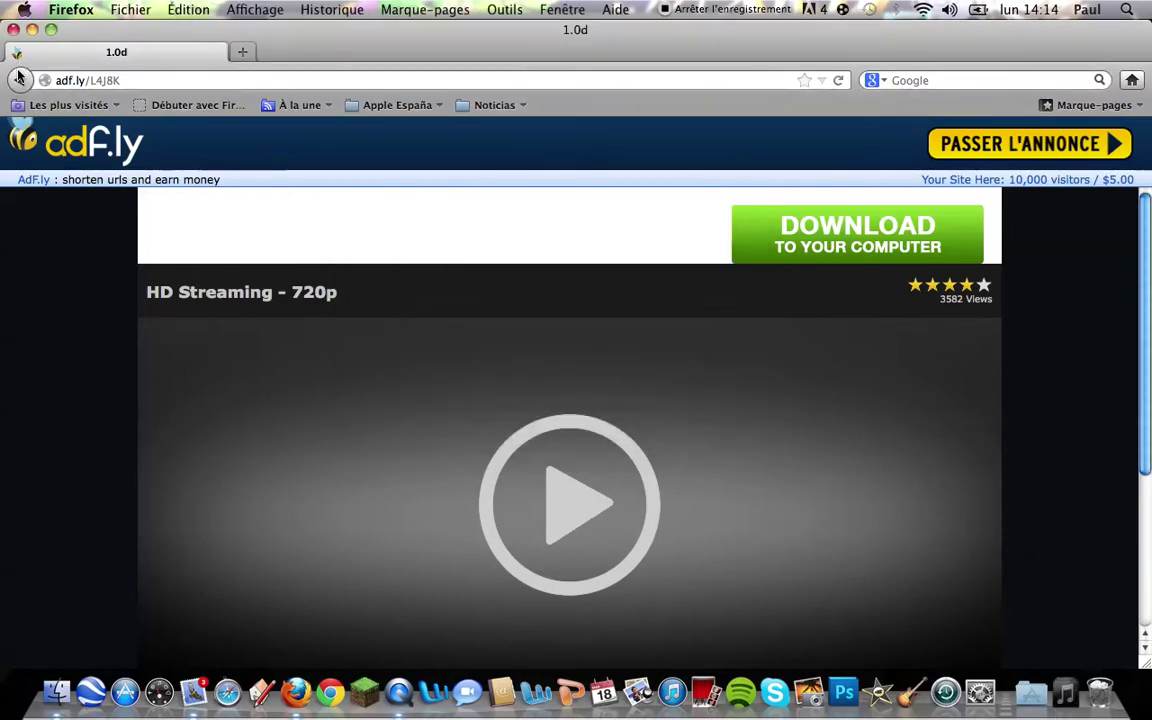
- Return to the Dragon Ball Z mod forum topic and open the linked Dragon Block C Texture Pack Addon v0.2 topic
click(19, 79)
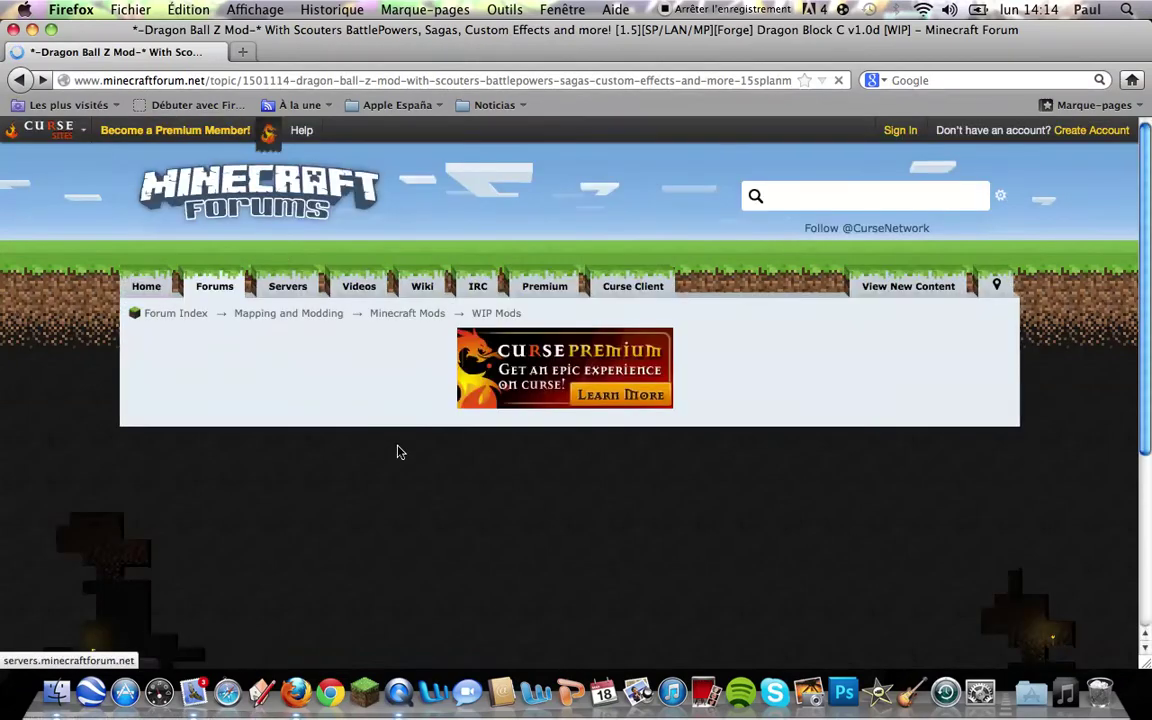
scroll(396, 452, down, 5)
scroll(398, 453, down, 15)
scroll(398, 453, down, 3)
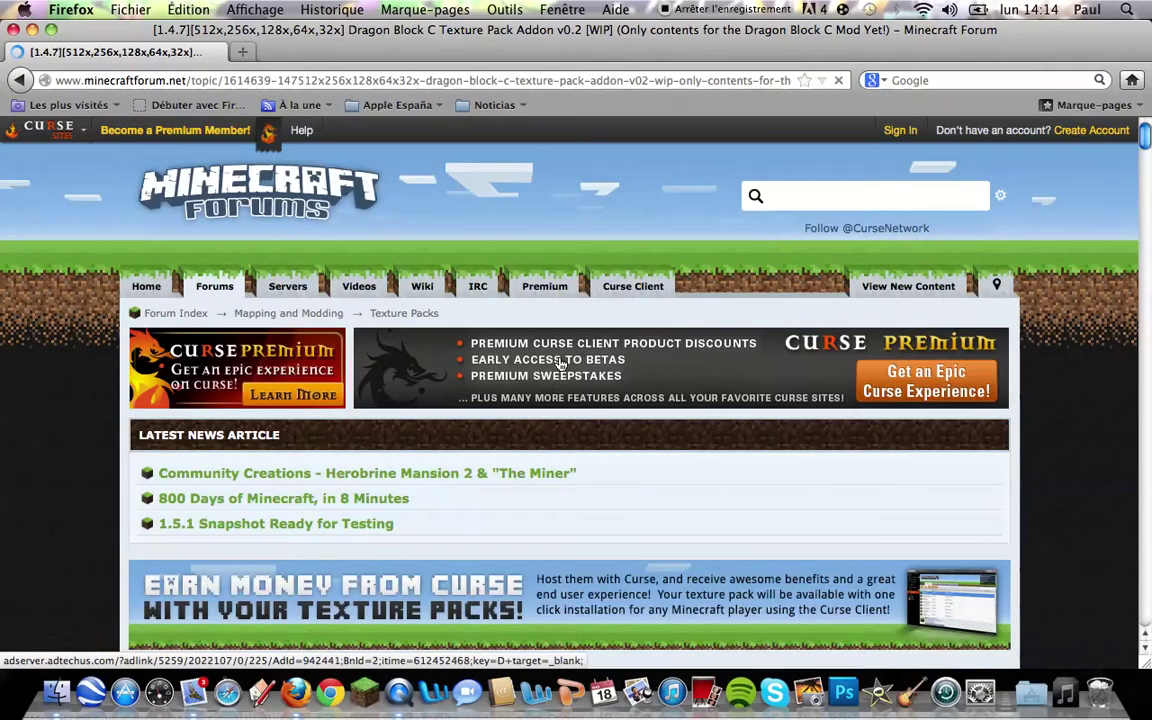
- Download the 512x Dragon Block C Texture Pack Addon by skipping the AdF.ly ad and saving 512x_DBCTexturePackAddon_0.2.zip
scroll(633, 313, down, 10)
scroll(633, 313, down, 20)
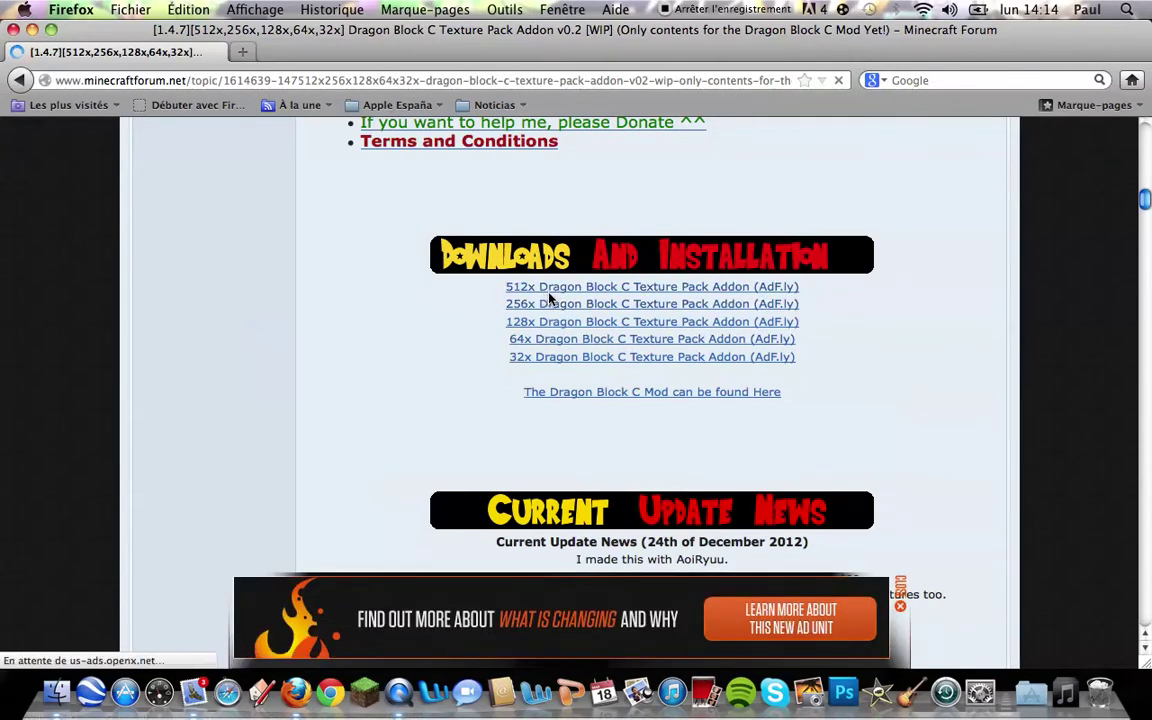
click(553, 293)
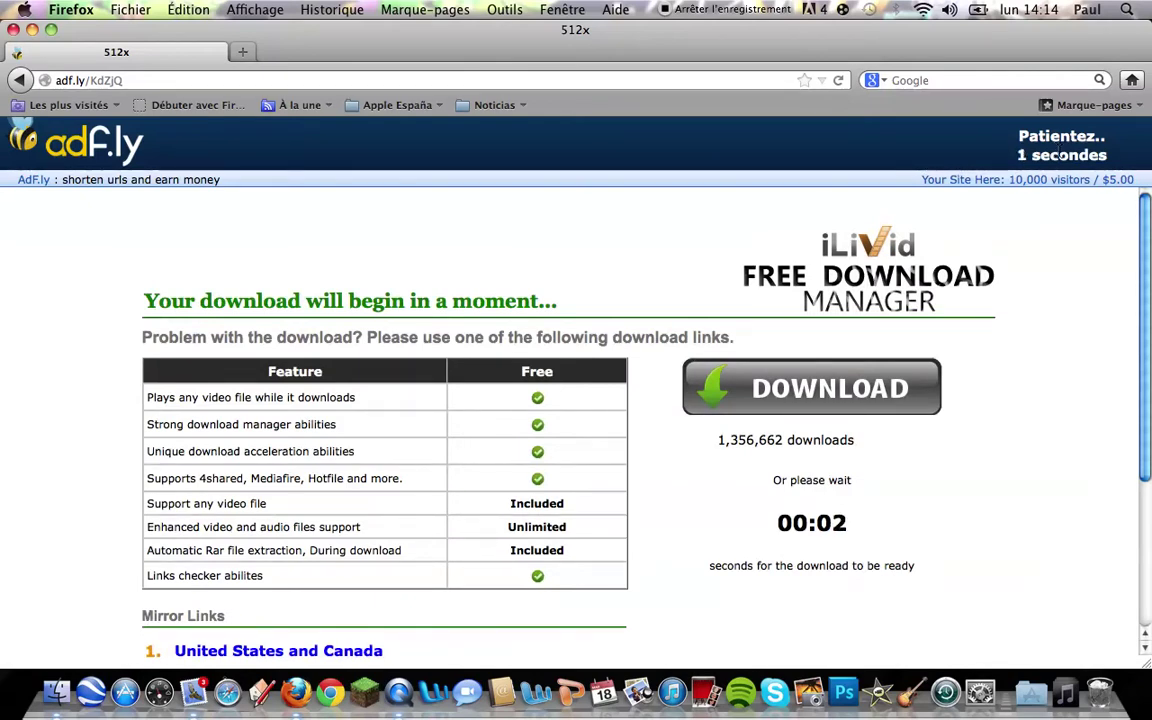
click(1032, 146)
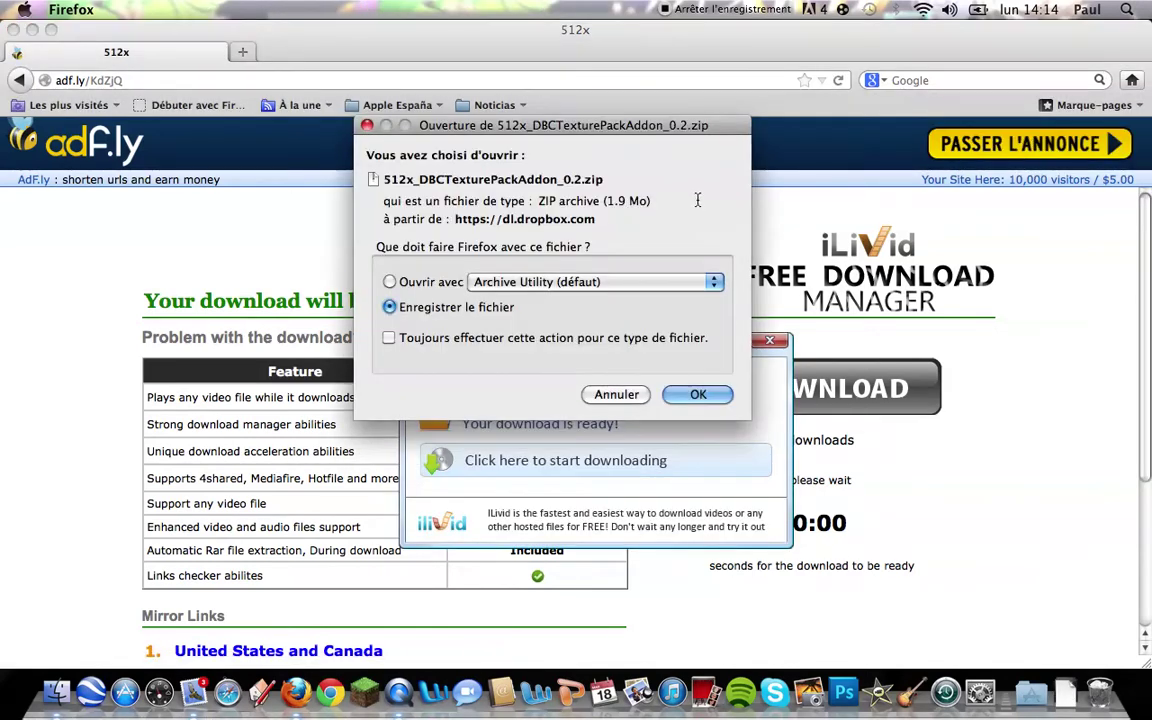
click(698, 394)
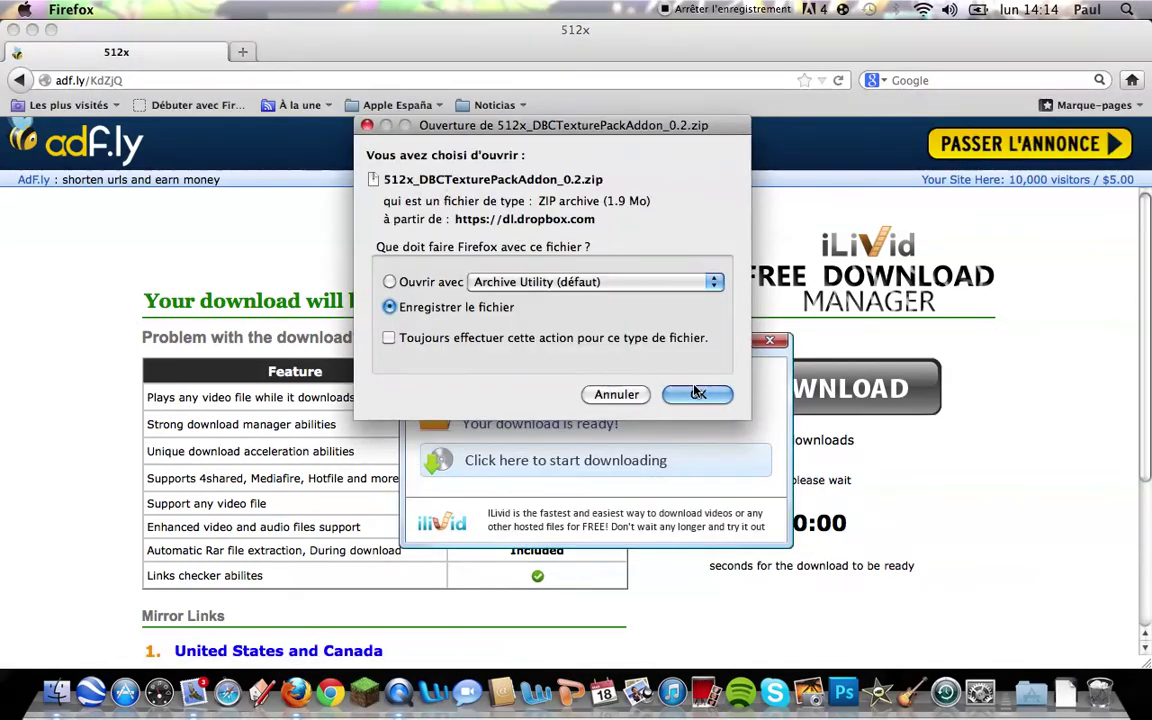
- Close the browser window and the two Finder windows open behind it
click(13, 29)
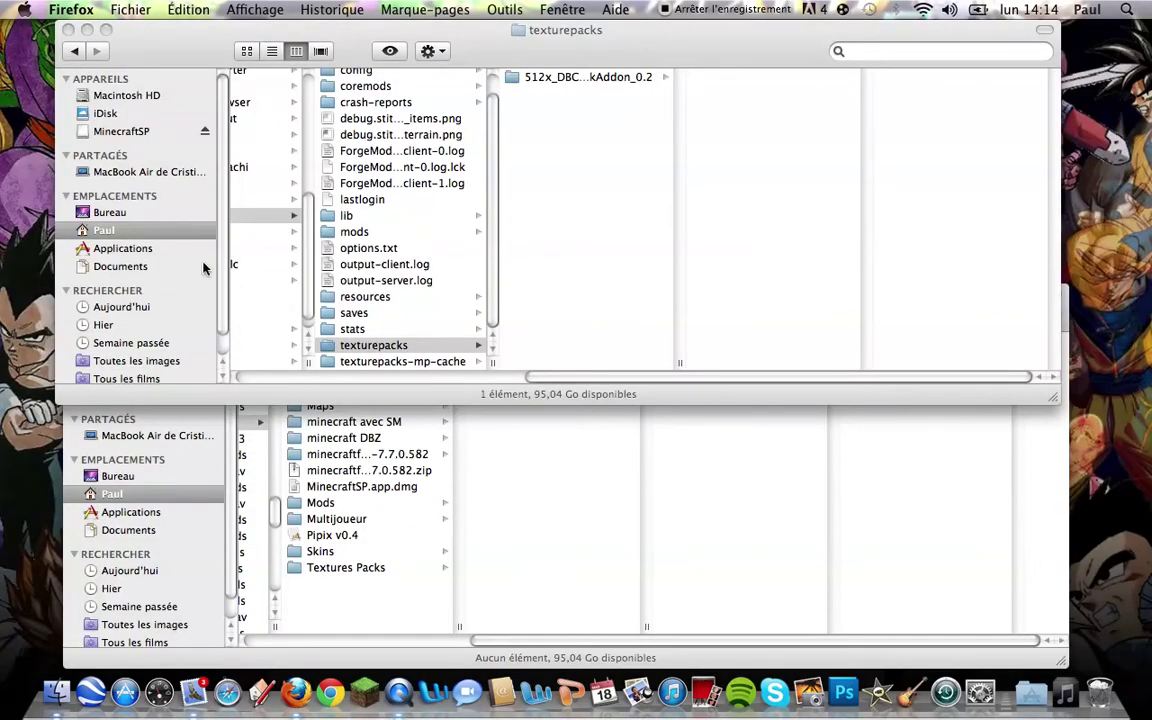
click(69, 30)
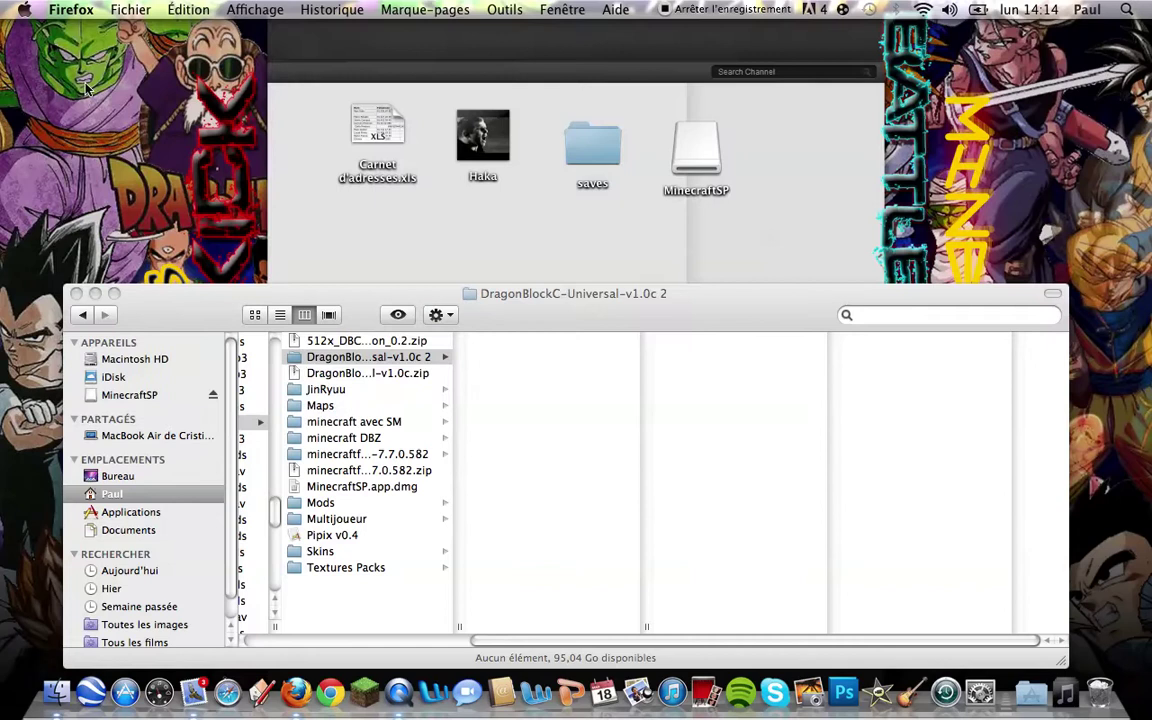
click(76, 293)
- Open a new Finder window and go to the Minecraft folder inside Téléchargements
click(62, 682)
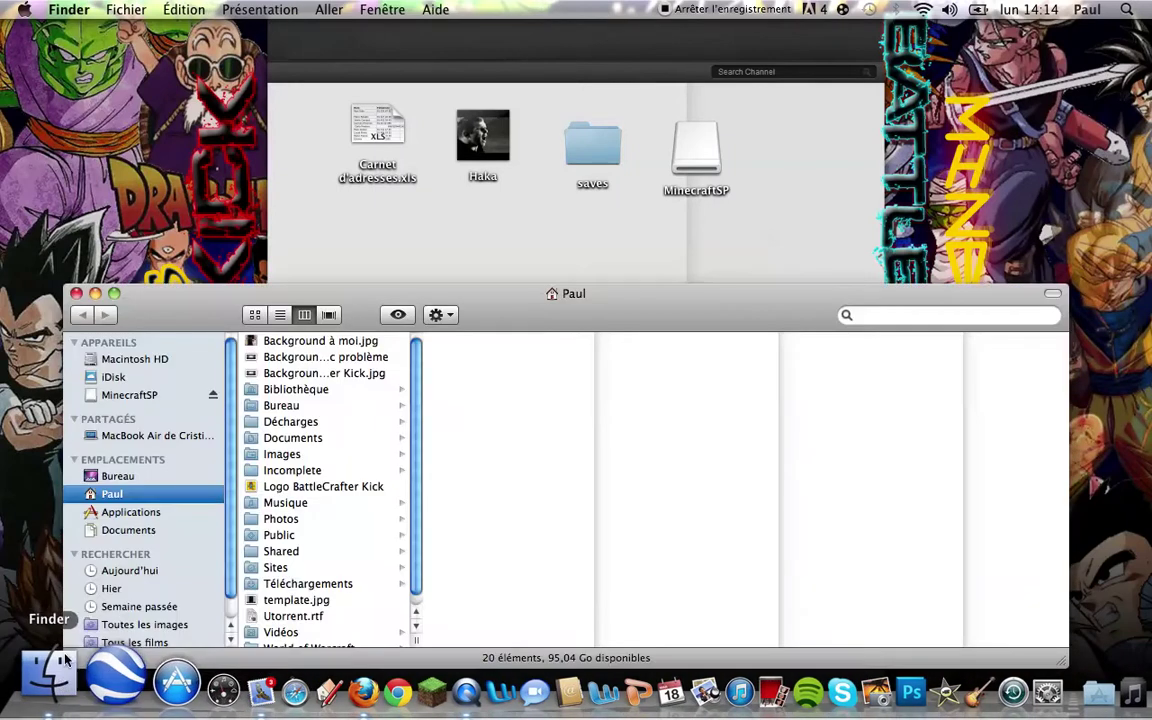
scroll(308, 571, down, 1)
click(308, 574)
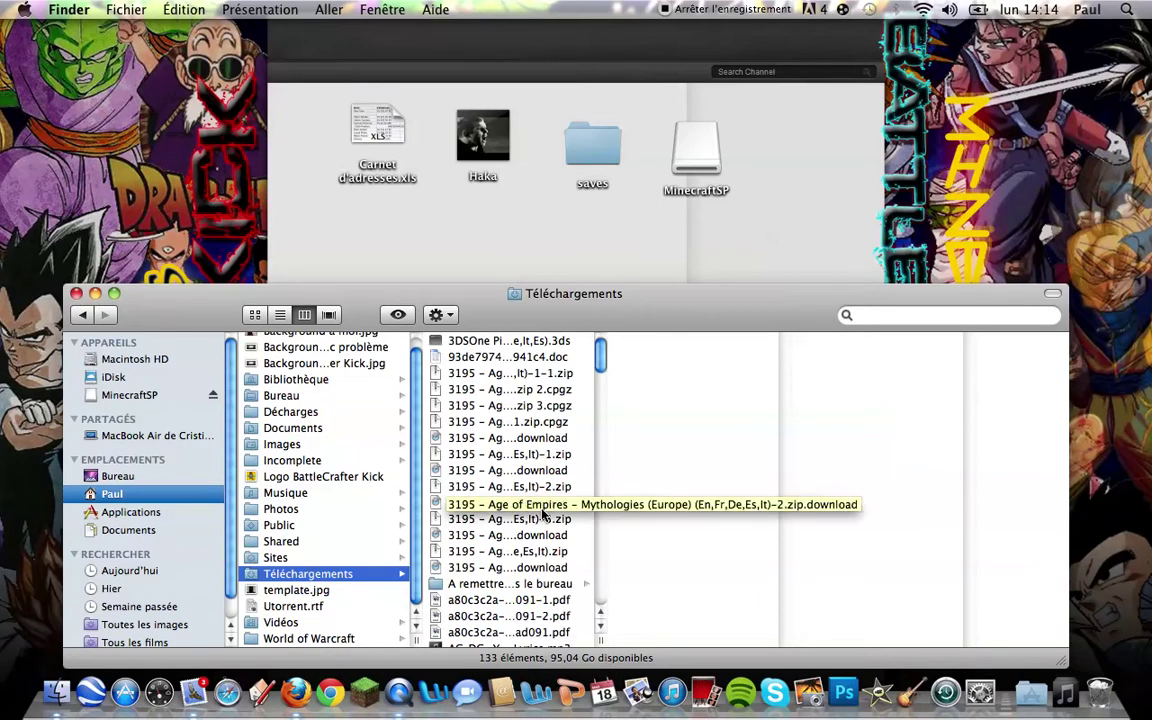
scroll(543, 514, down, 20)
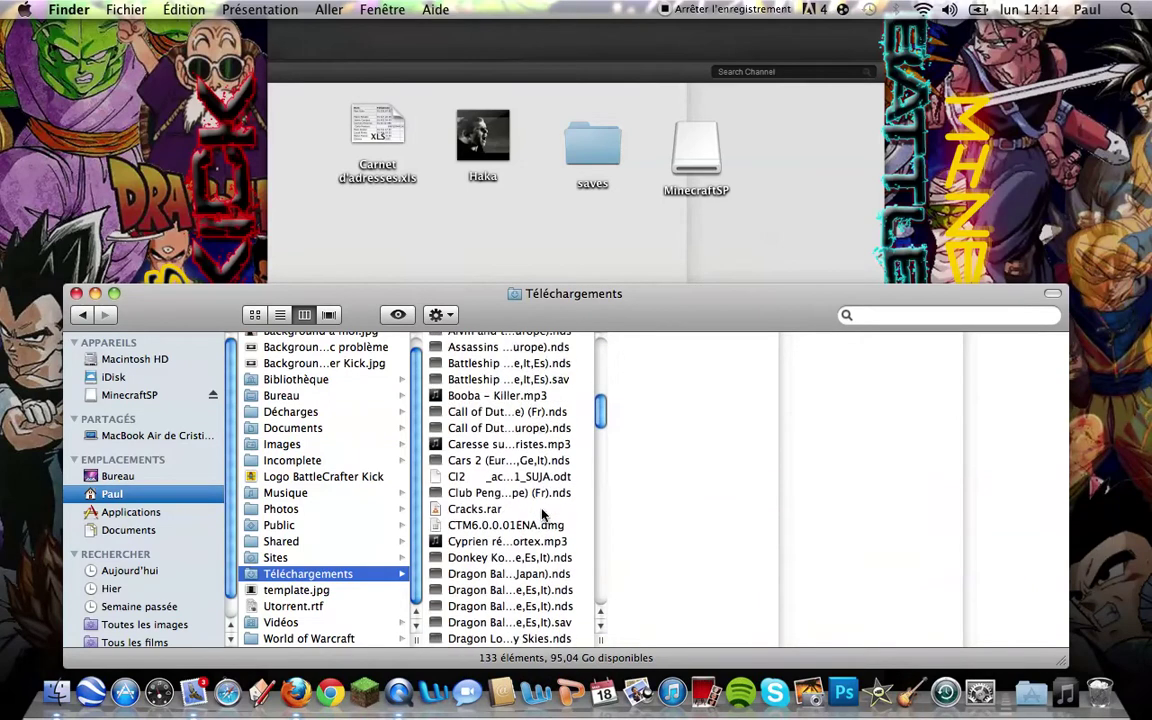
scroll(541, 514, up, 8)
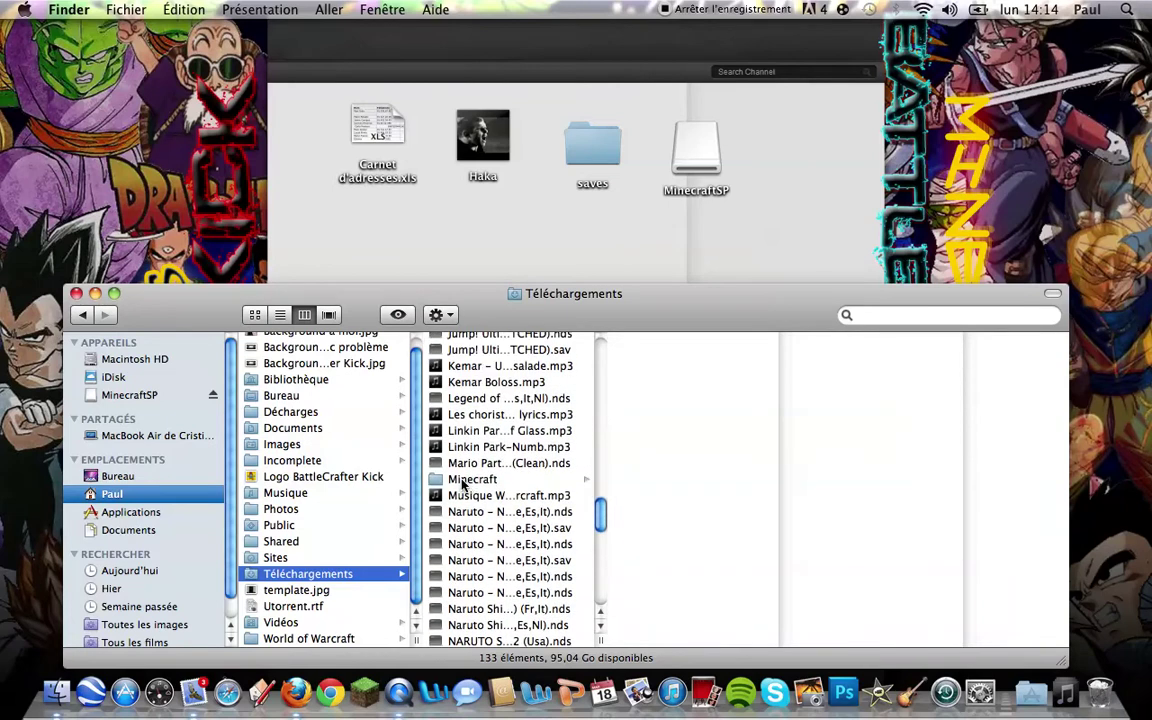
click(463, 482)
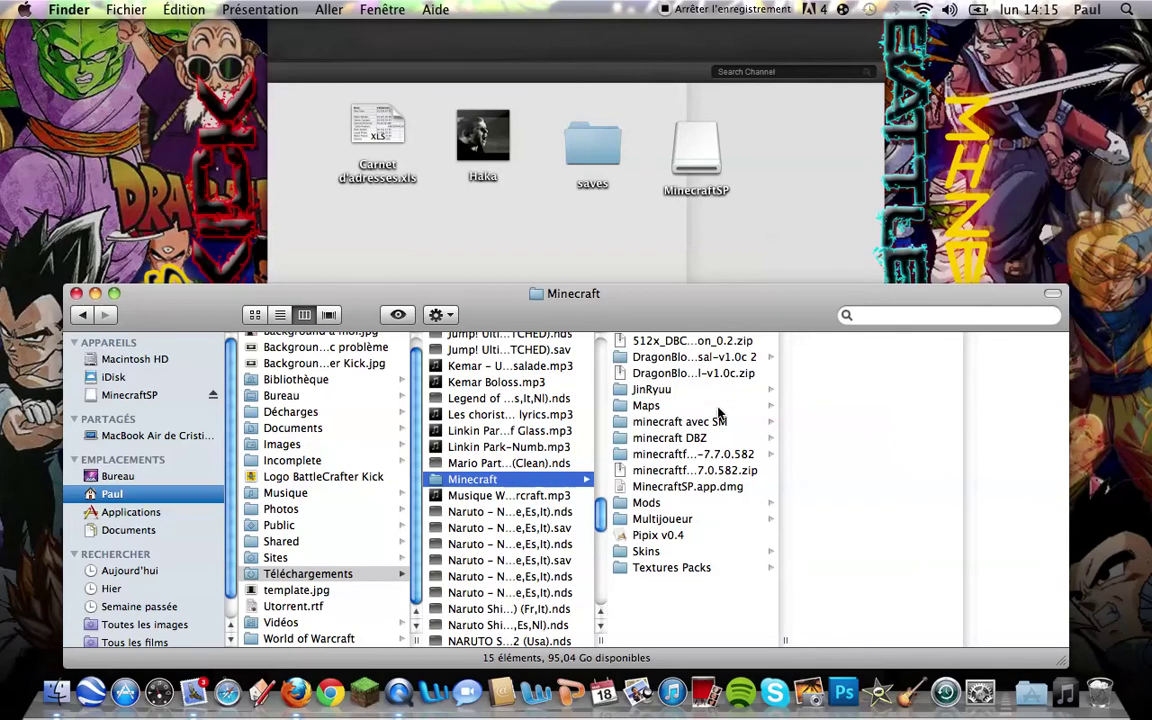
scroll(538, 430, up, 7)
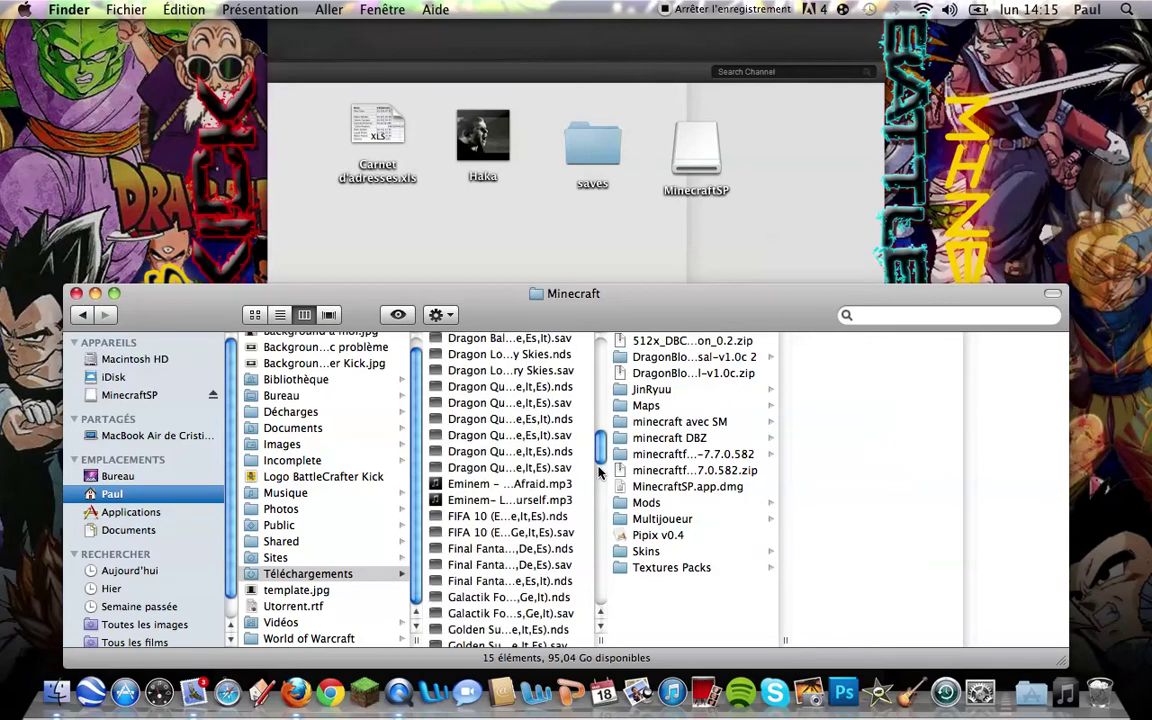
scroll(538, 497, up, 5)
scroll(545, 480, down, 1)
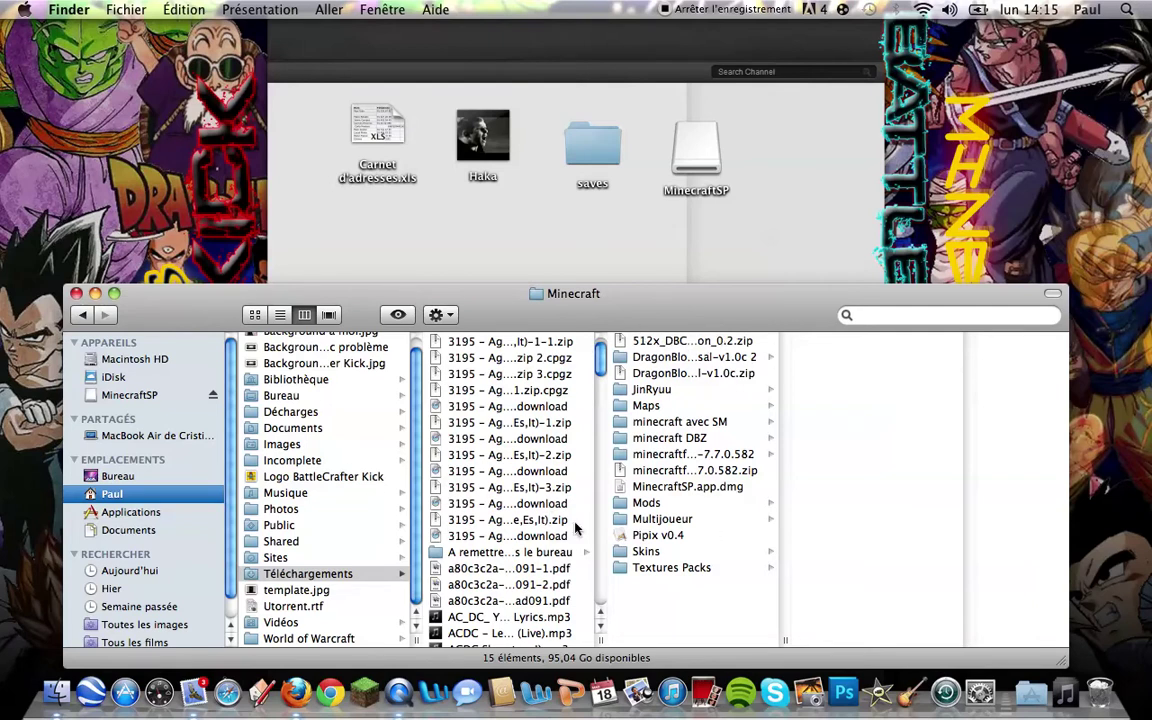
scroll(479, 480, down, 10)
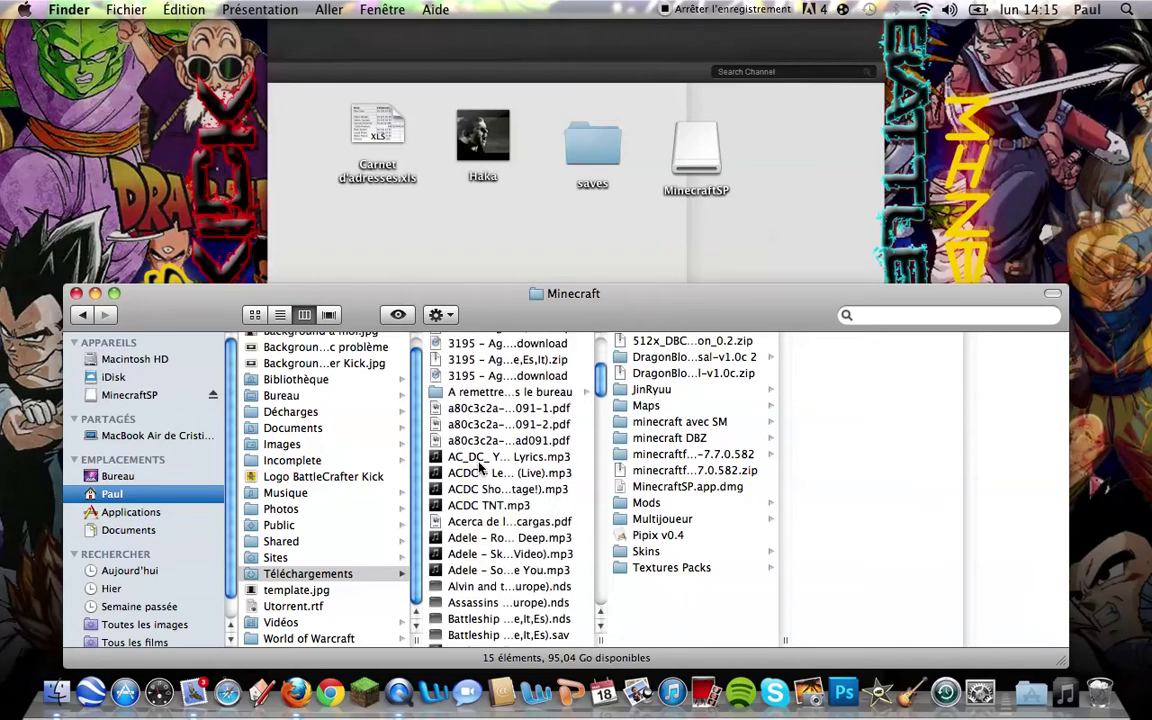
scroll(479, 480, down, 5)
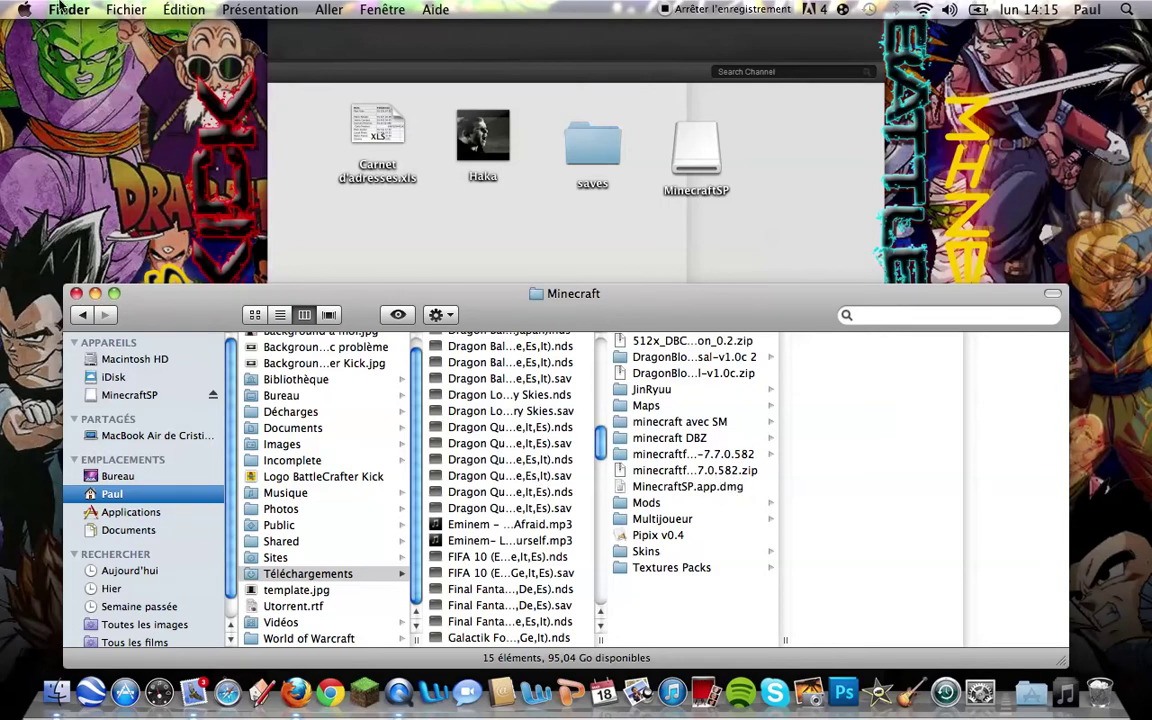
- Open a second Finder window and go to Bibliothèque > Application Support > minecraft > texturepacks in the home folder
click(151, 8)
click(150, 46)
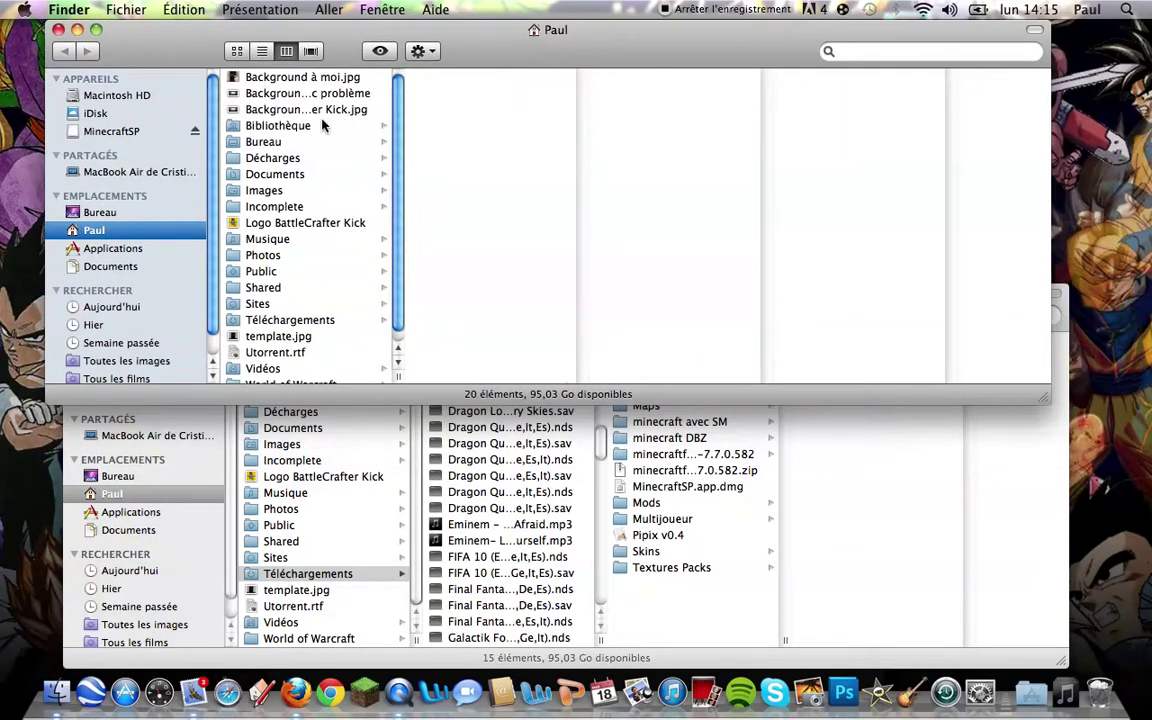
click(327, 125)
click(480, 93)
scroll(650, 200, down, 5)
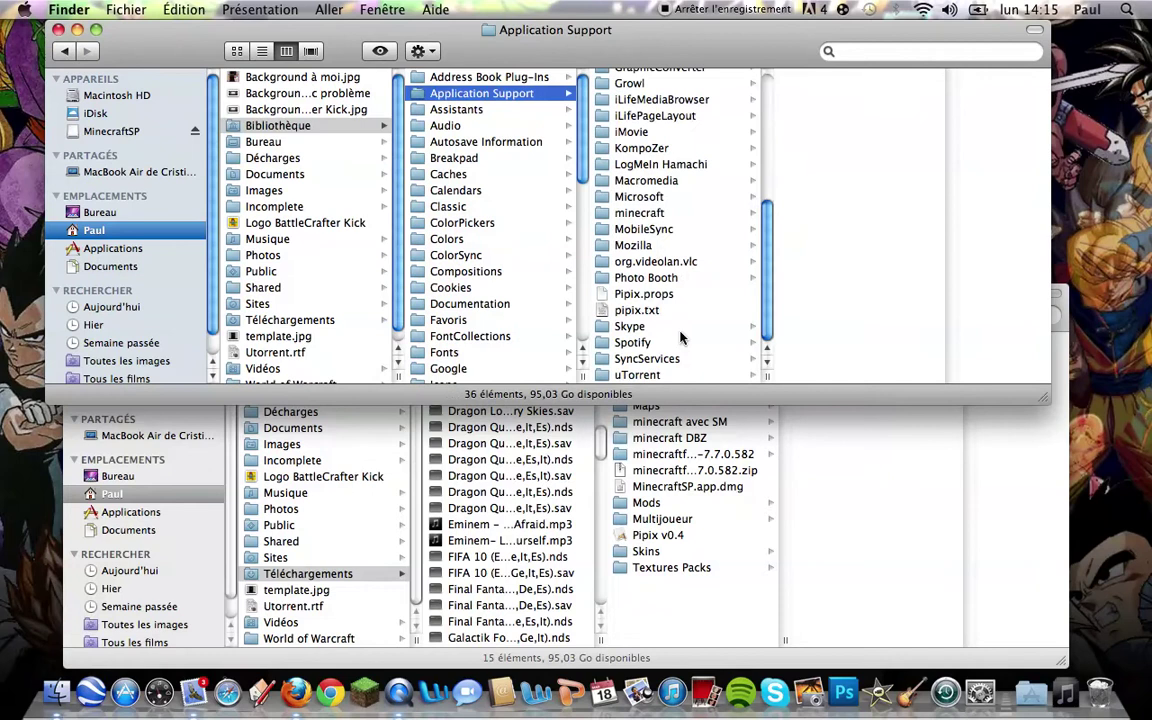
click(640, 211)
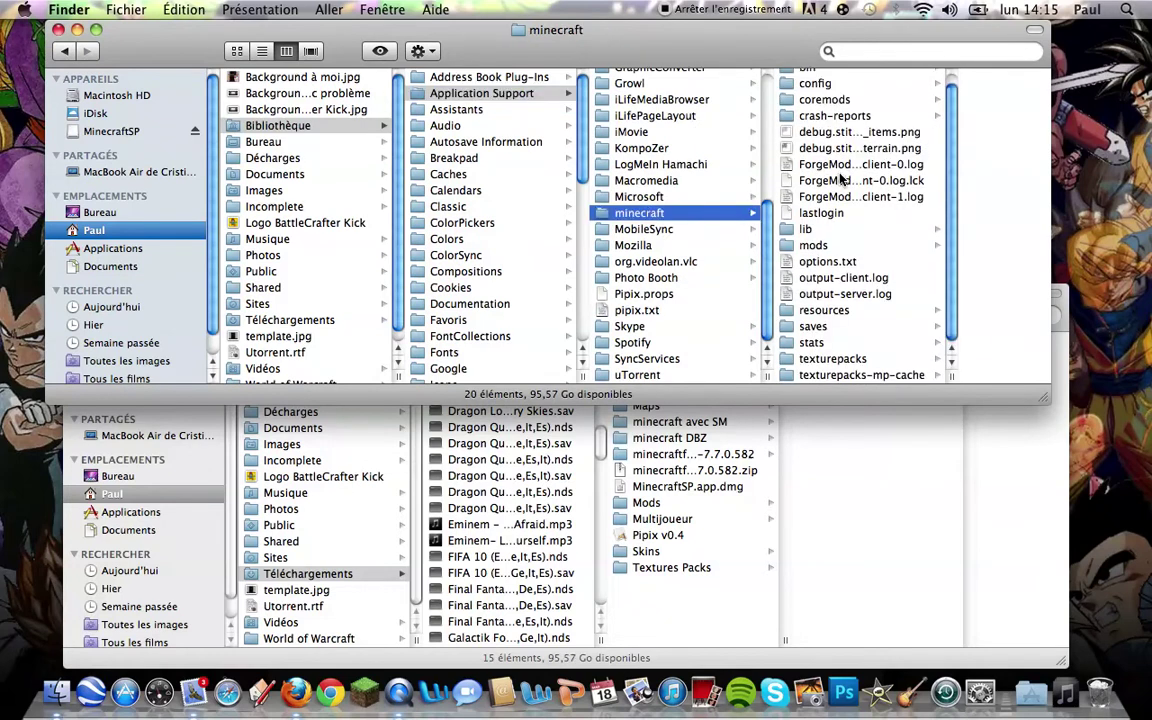
scroll(845, 170, up, 1)
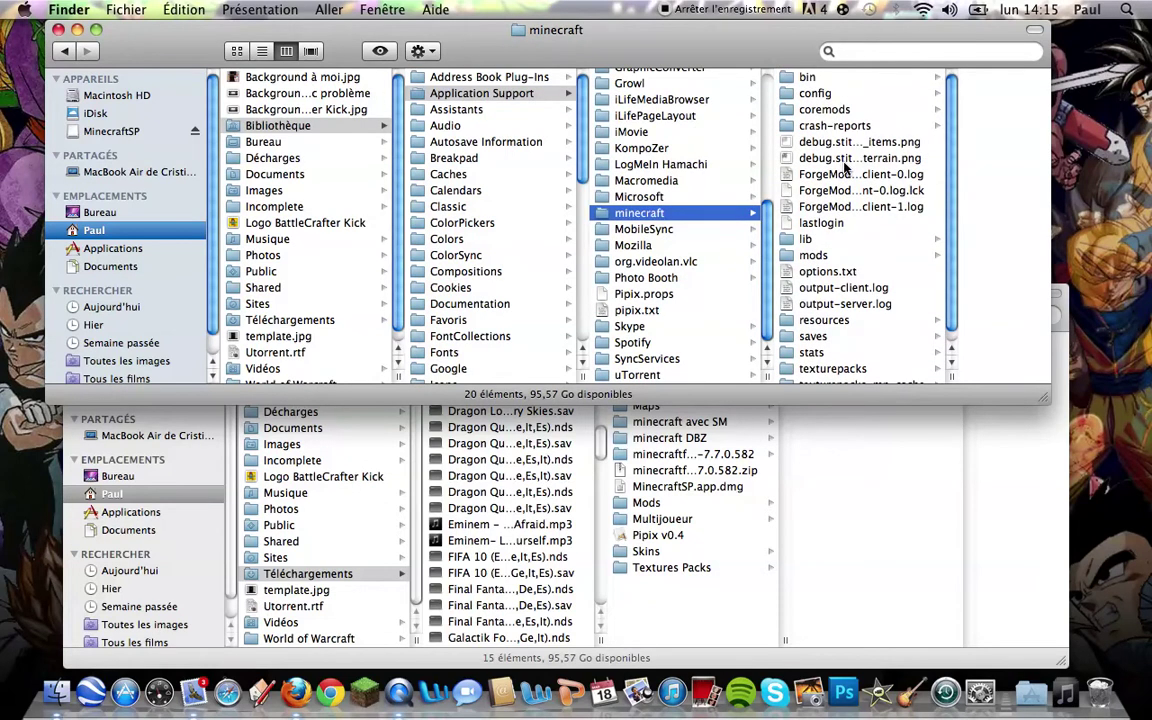
click(818, 369)
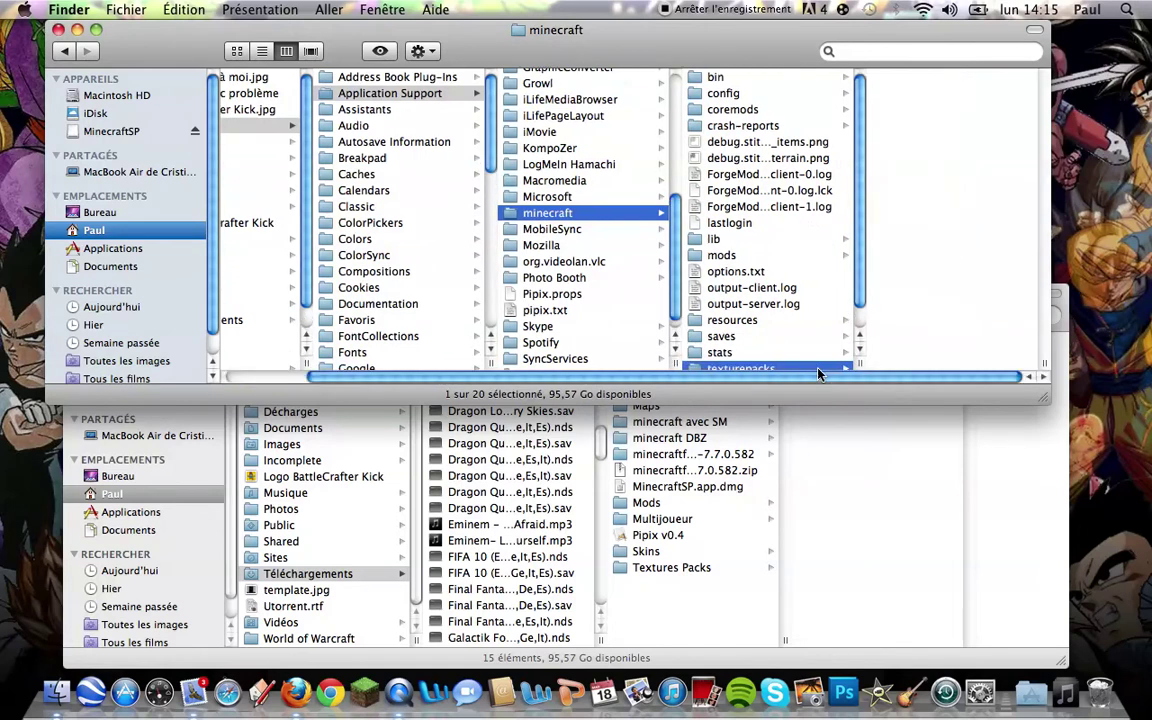
- Extract 512x_DBCTexturePackAddon_0.2.zip in the Minecraft downloads folder and open the extracted folder
click(647, 643)
double_click(664, 343)
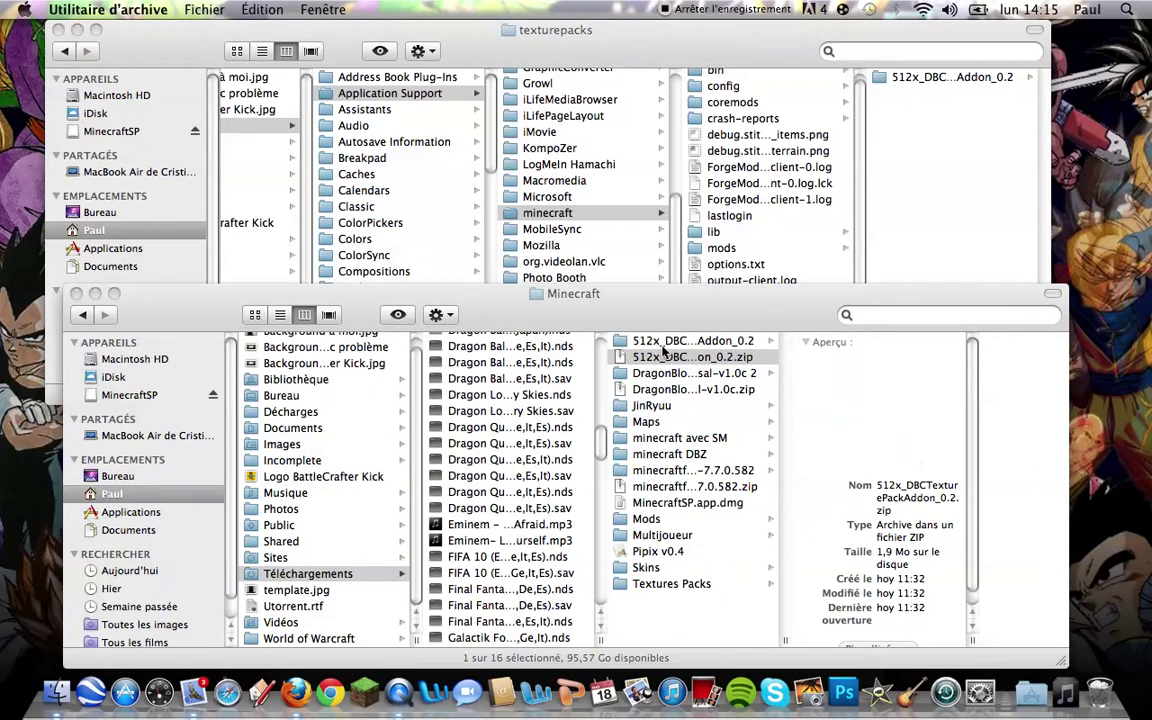
click(645, 342)
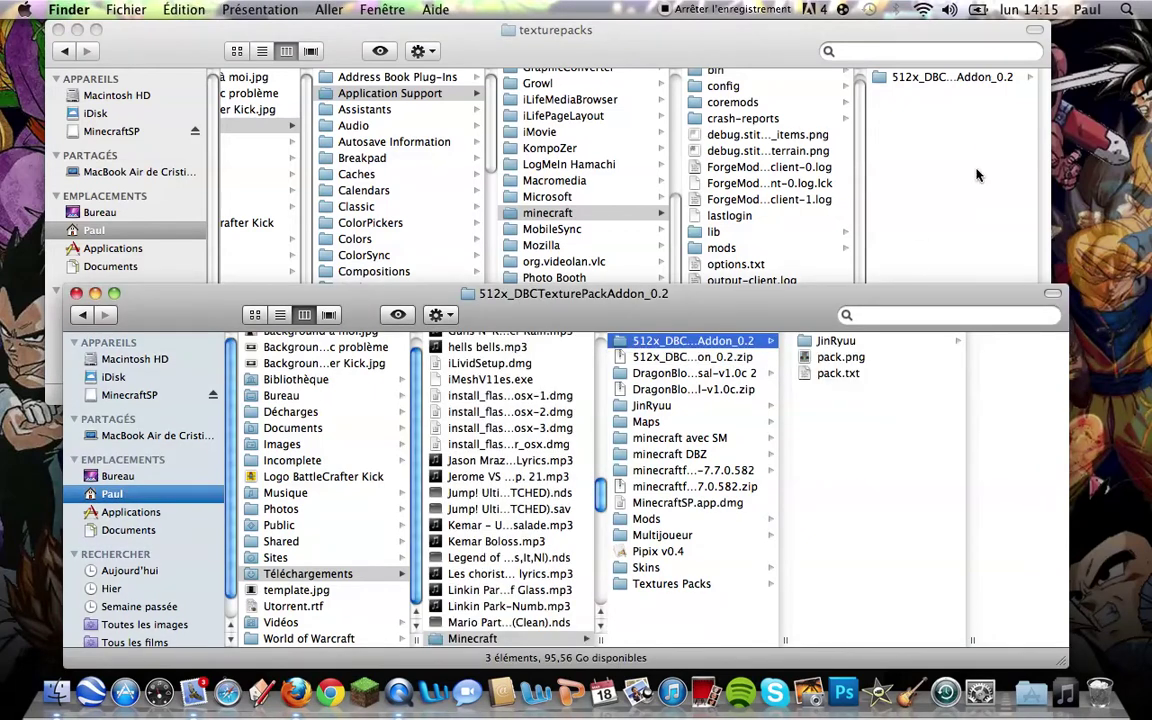
- Open the bin folder of the minecraft directory and move its existing extracted minecraft folder to the Trash
click(930, 150)
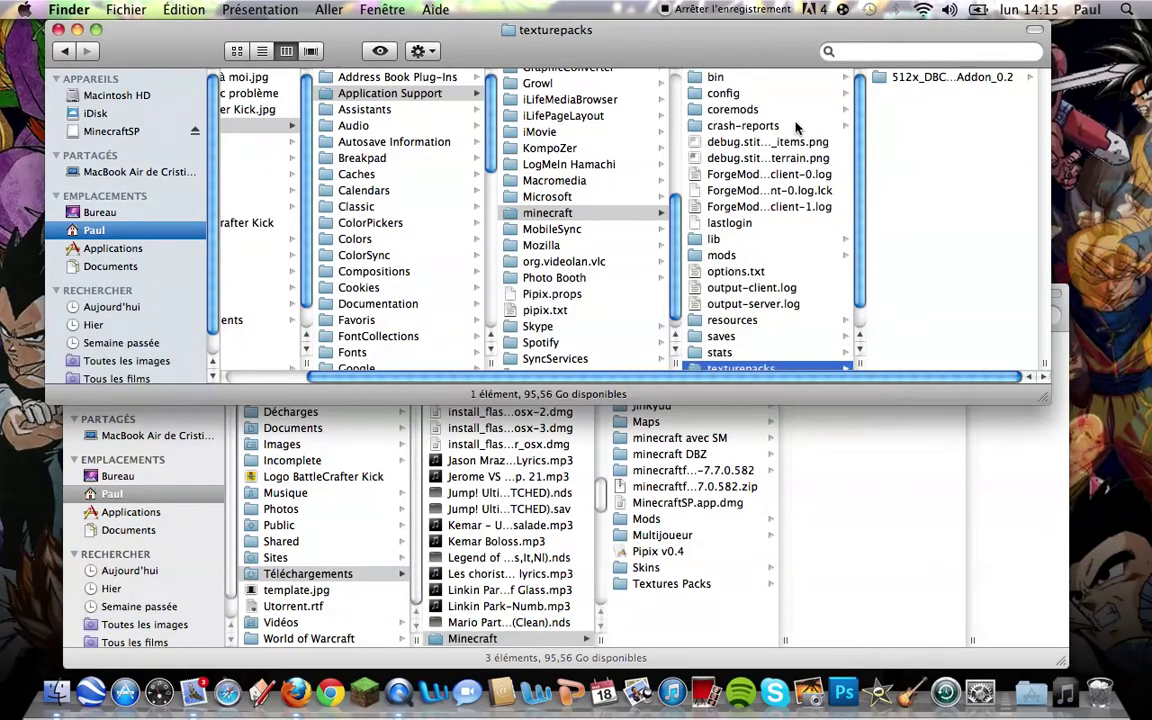
click(720, 72)
right_click(916, 125)
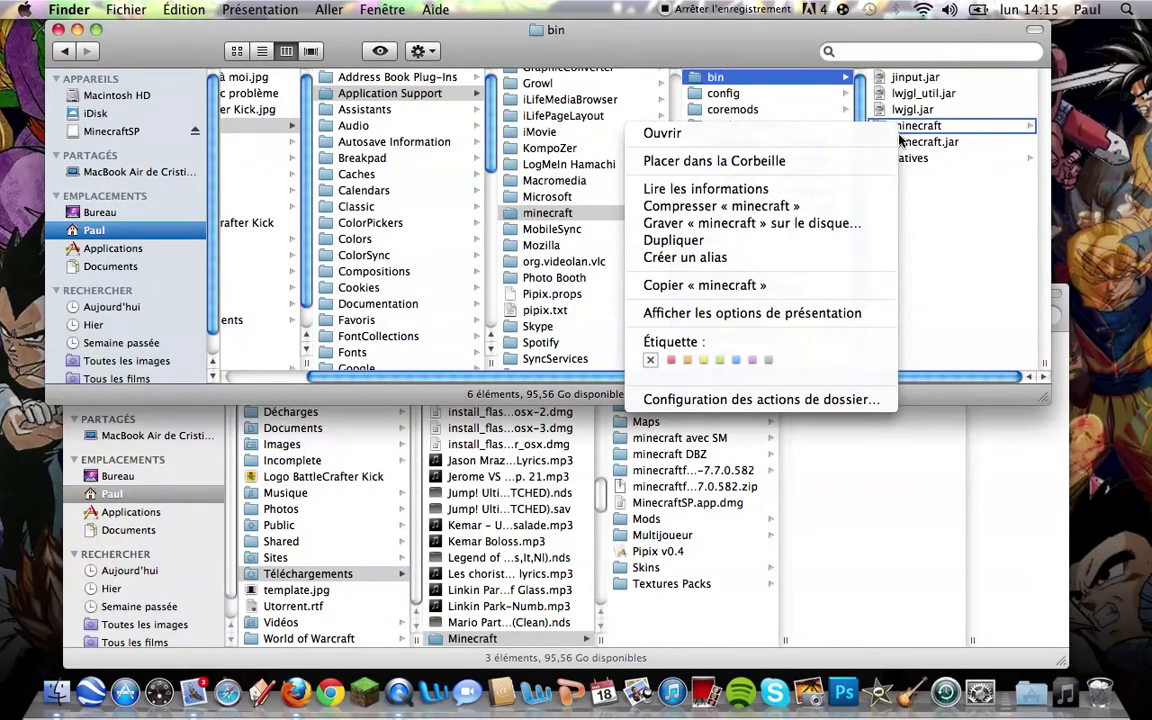
click(906, 147)
- Extract minecraft.jar in the bin folder with Utilitaire d'archive (10.6)
click(913, 125)
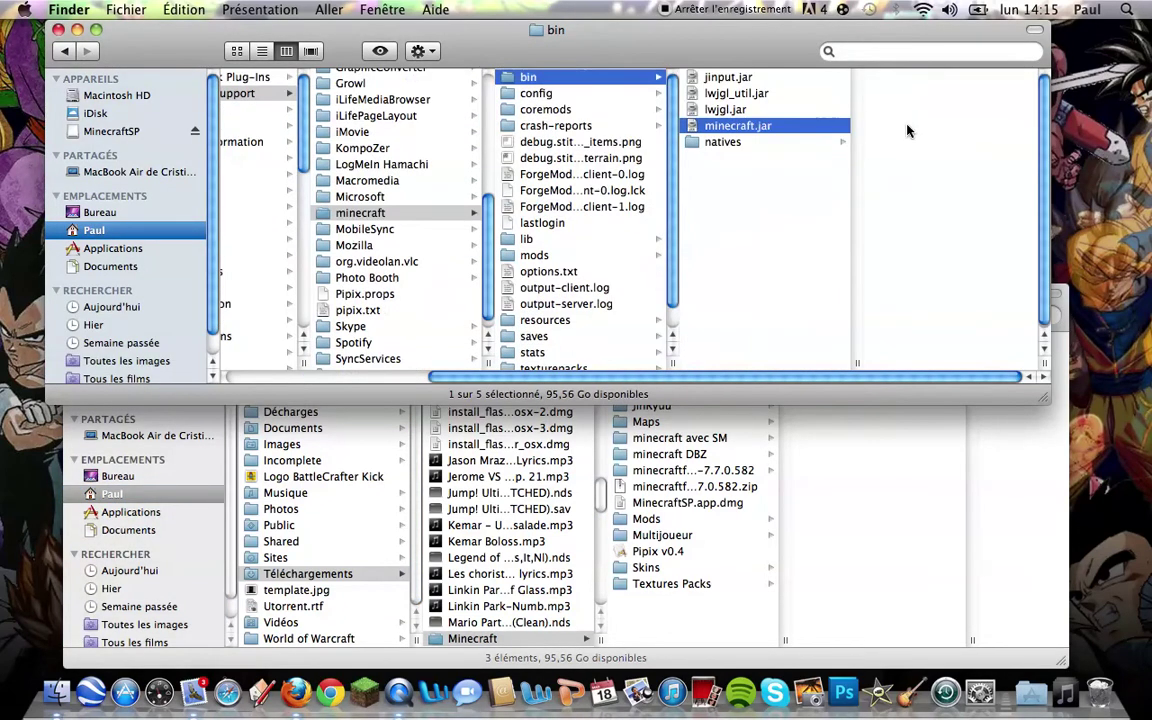
right_click(783, 128)
mouse_move(820, 147)
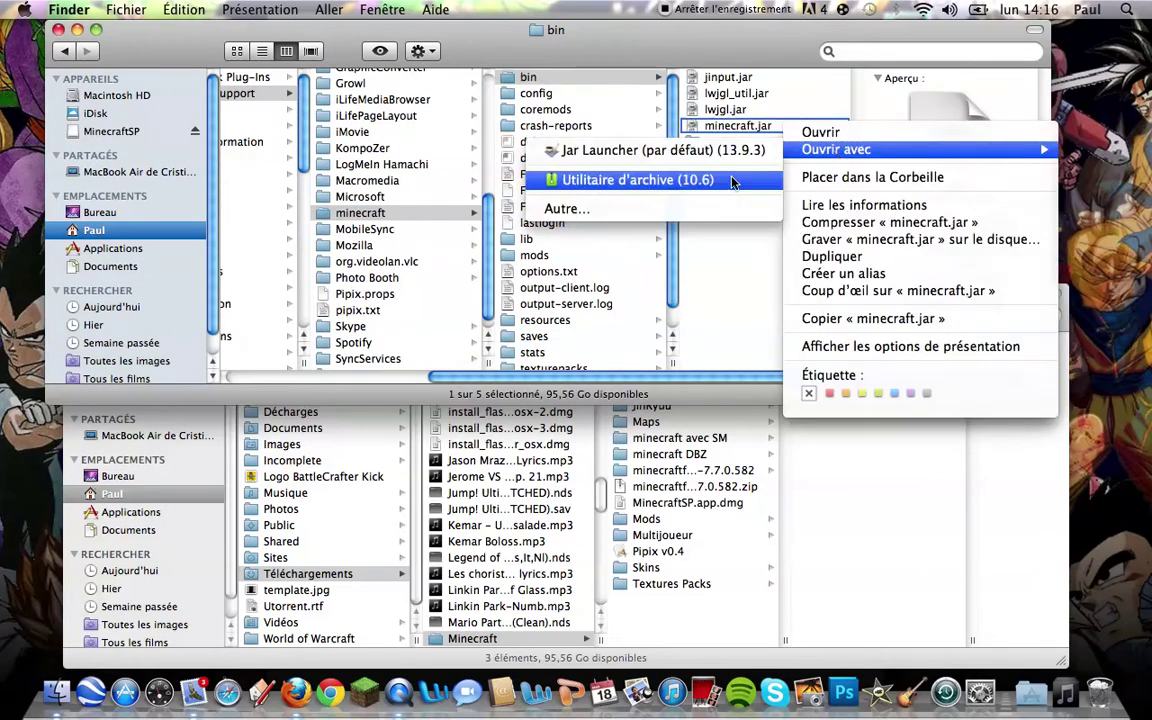
click(660, 176)
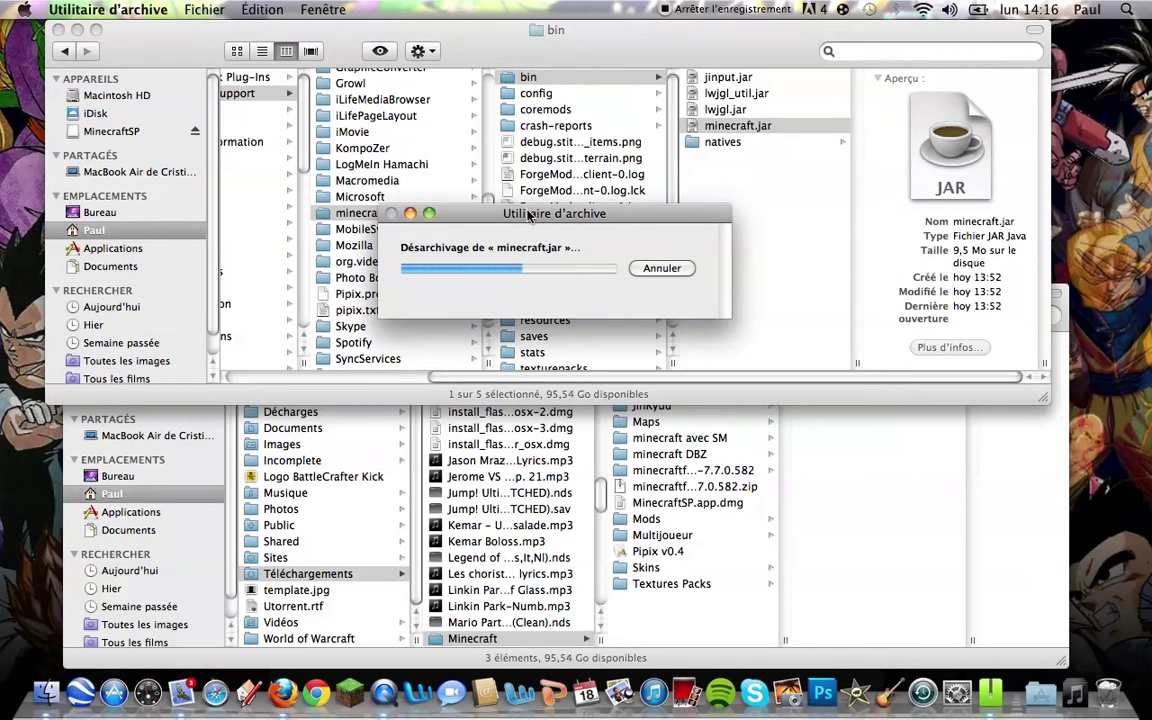
drag(527, 216, 533, 217)
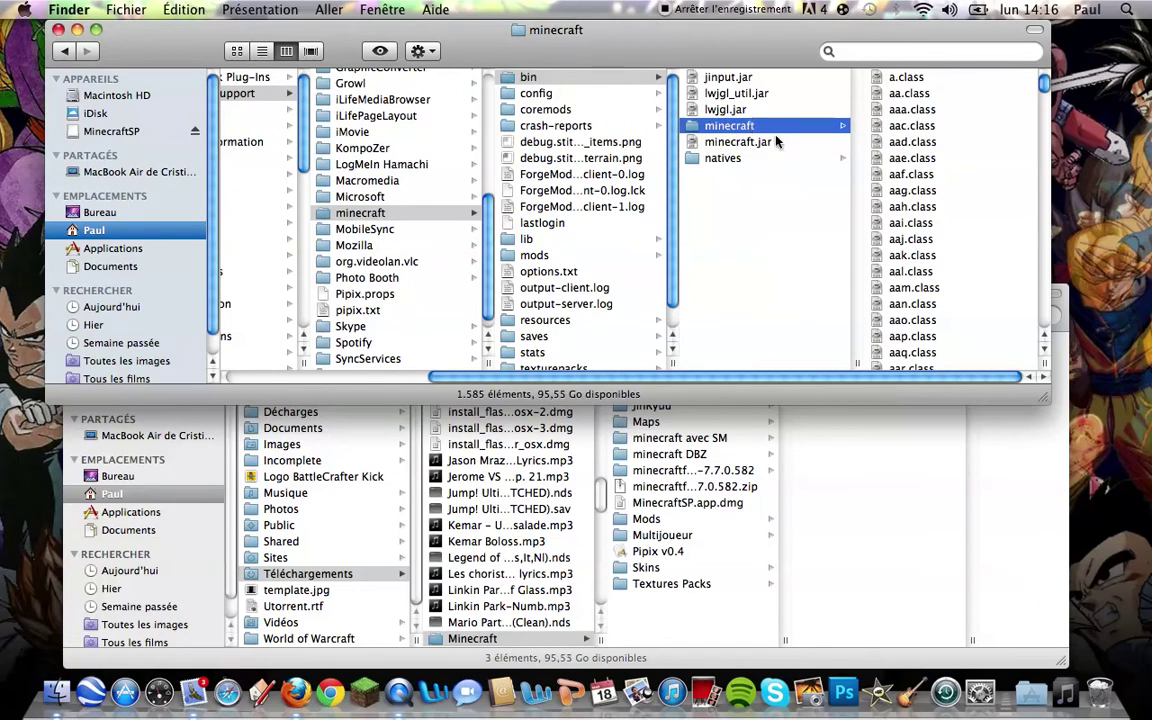
- Move minecraft.jar out of bin onto the desktop and open the extracted minecraft folder
click(742, 143)
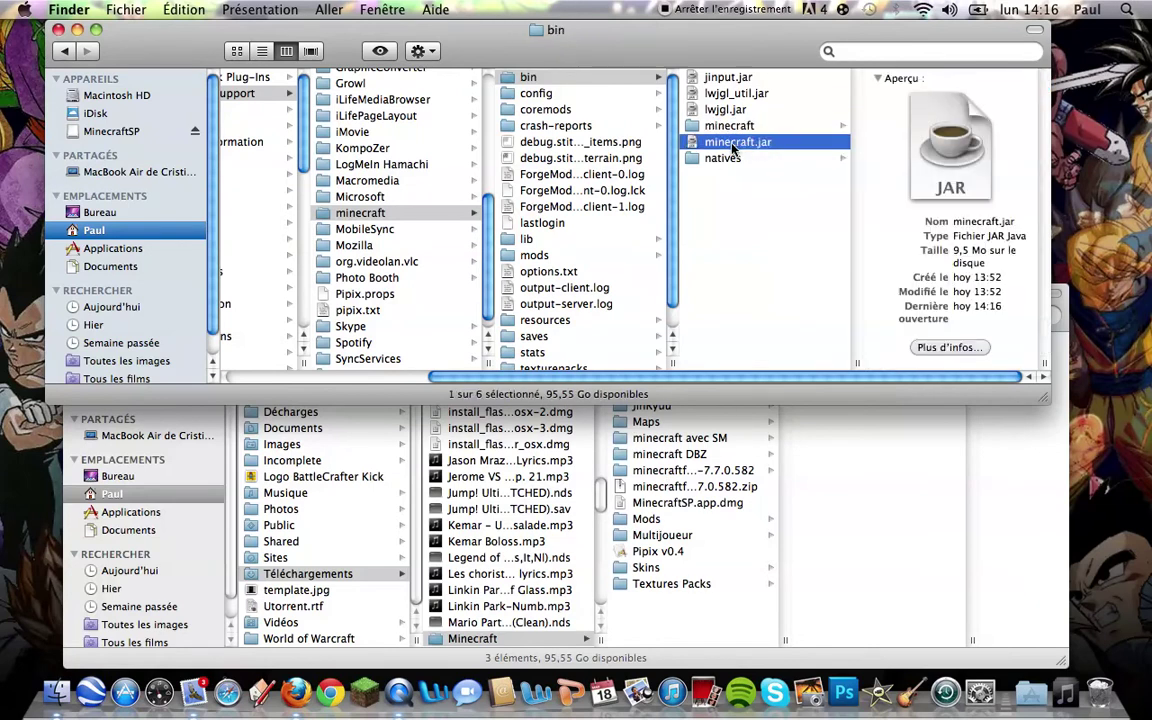
drag(718, 145, 1125, 465)
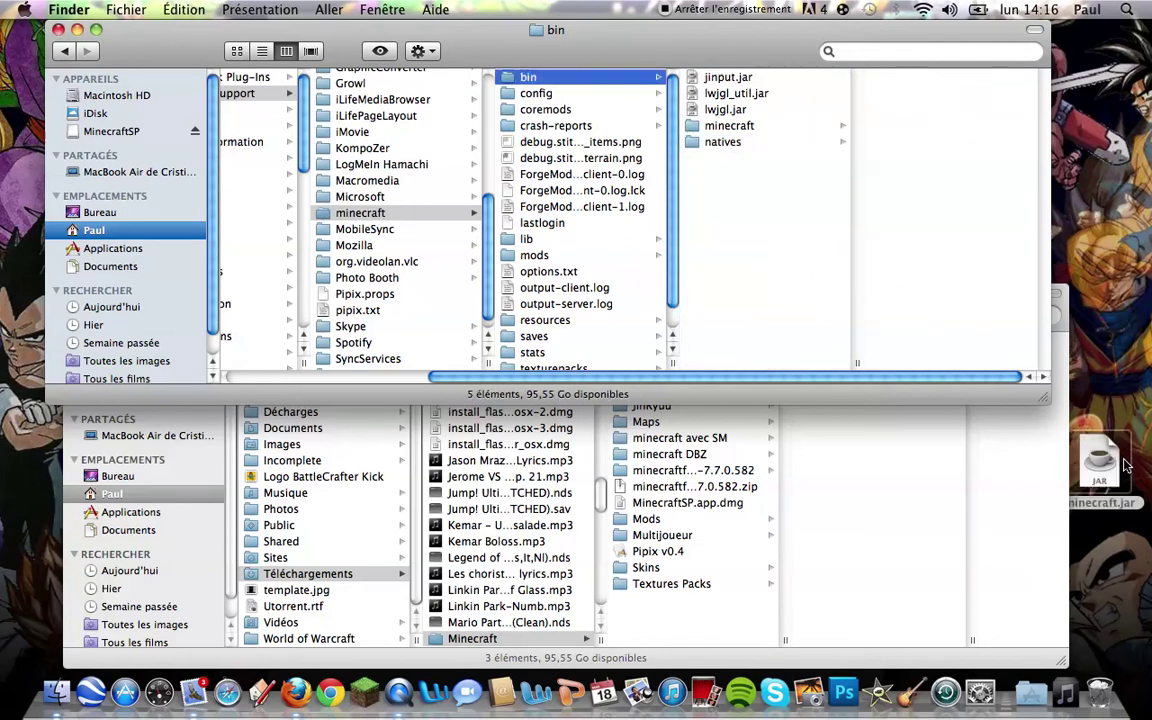
click(733, 128)
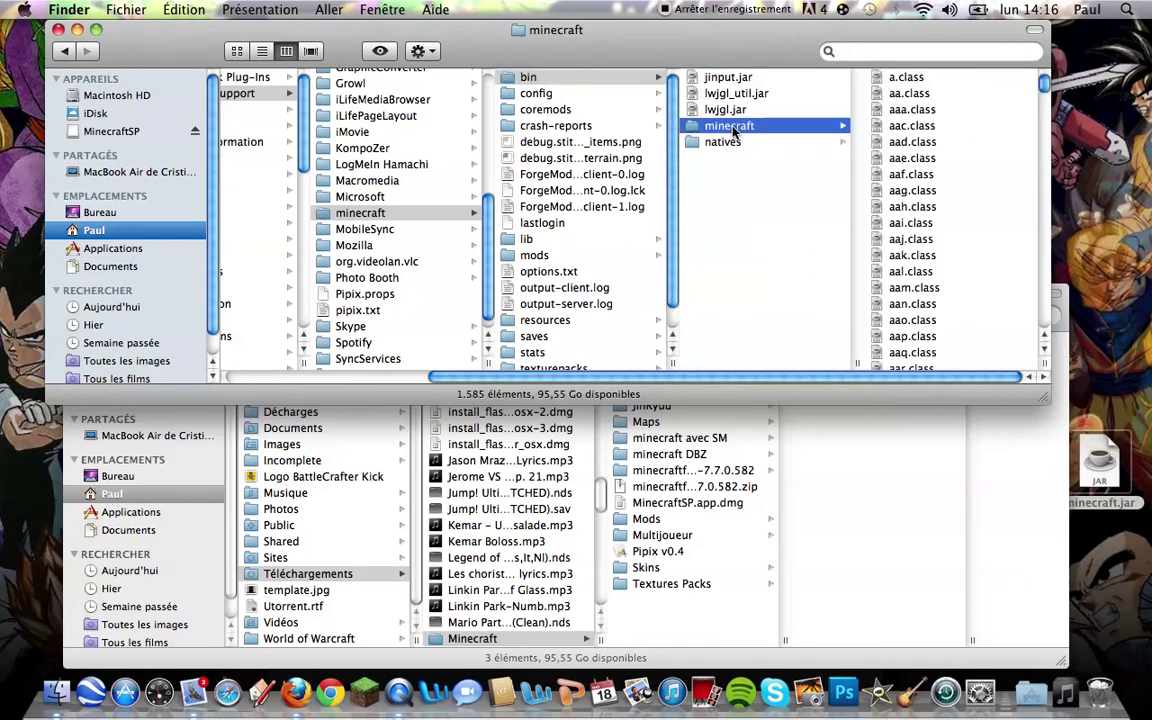
- Trash the existing extracted minecraftforge-universal-1.5-7.7.0.582 folder in the Minecraft downloads folder and extract minecraftforge-universal-1.5-7.7.0.582.zip again
click(565, 459)
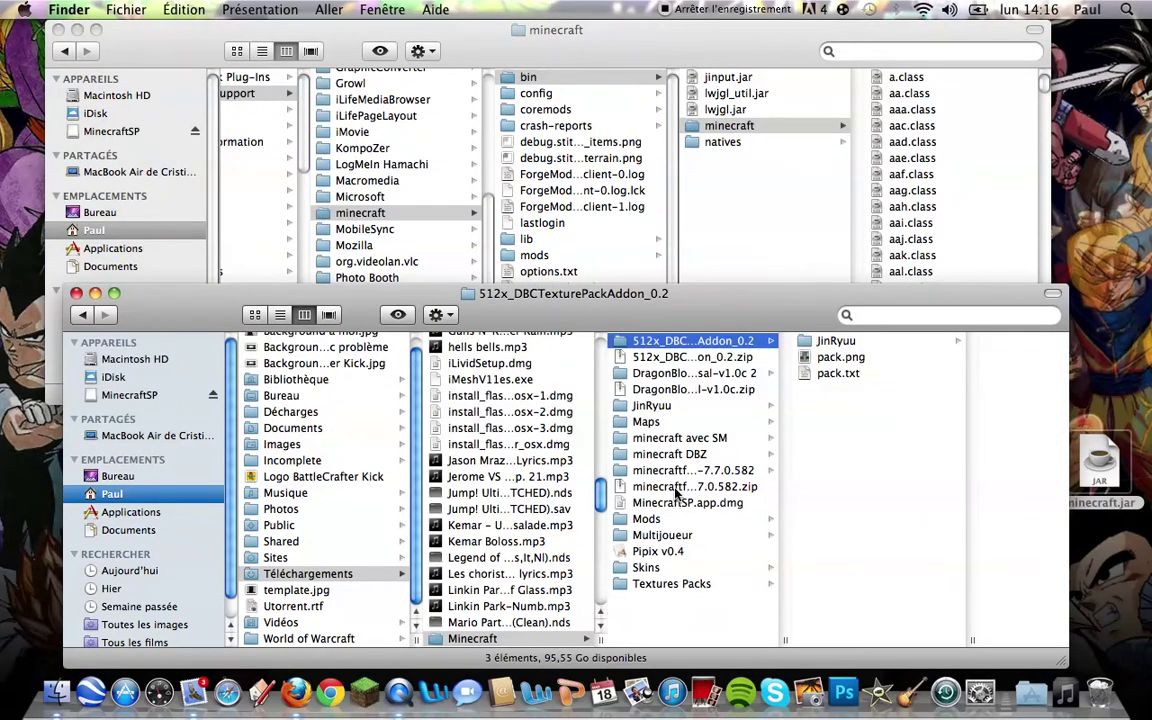
right_click(676, 486)
click(712, 364)
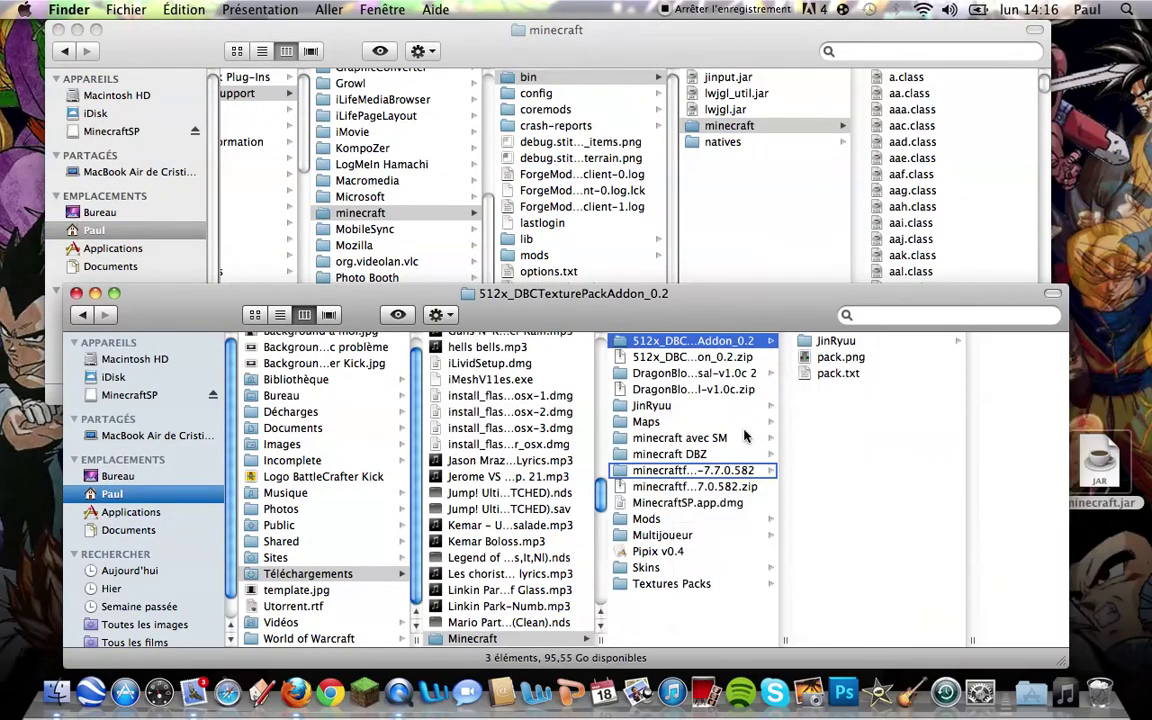
double_click(705, 471)
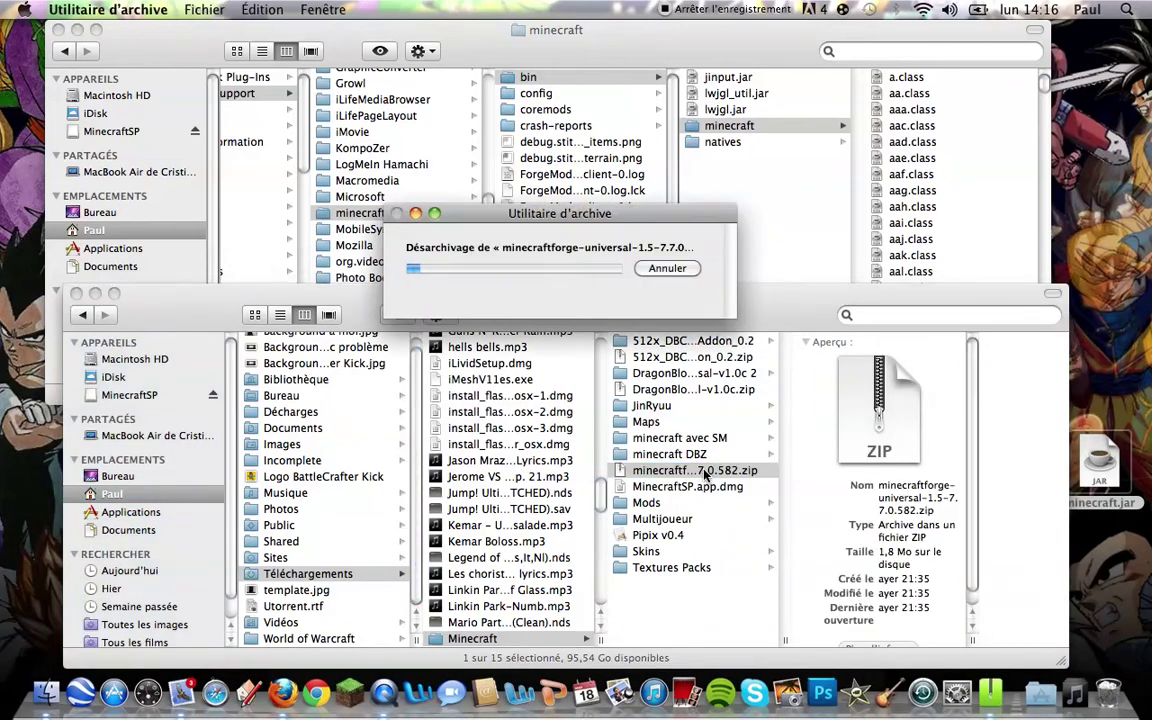
- Copy all files from the extracted minecraftforge-universal-1.5-7.7.0.582 folder into the extracted minecraft folder inside bin
click(700, 470)
click(840, 341)
key(super+a)
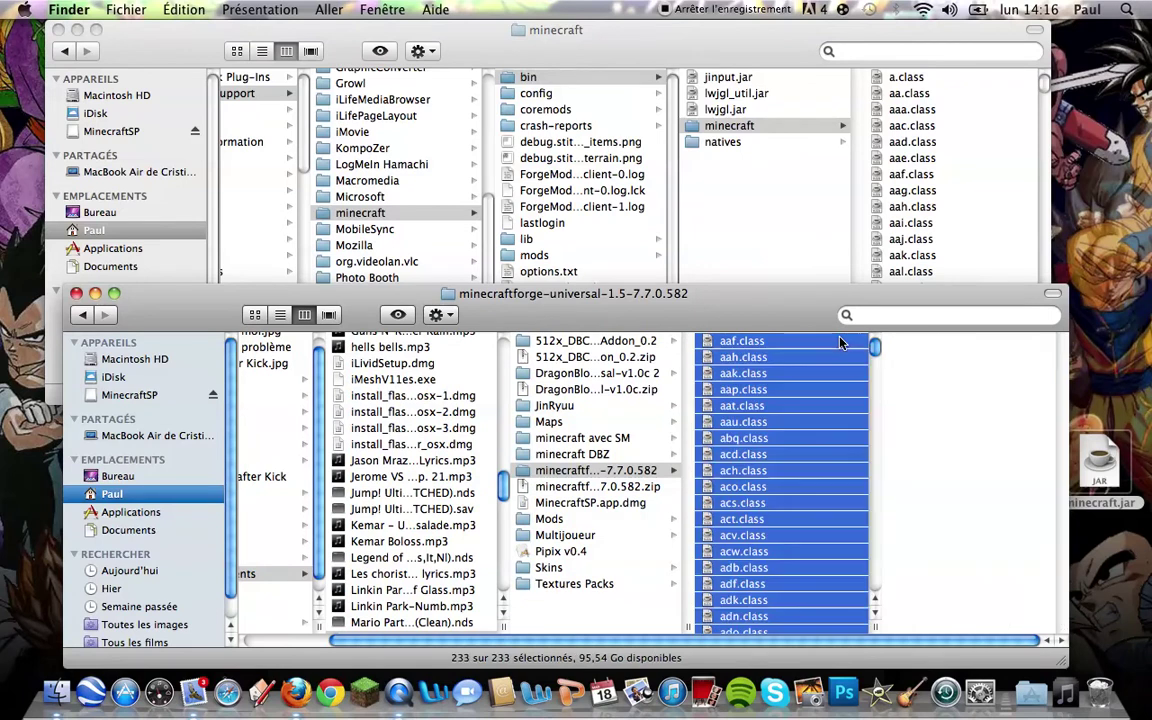
drag(780, 451, 718, 356)
- Trash the DragonBlockC-Universal-v1.0c 2 folder and extract DragonBlockC-Universal-v1.0c.zip in the Minecraft downloads folder
click(580, 374)
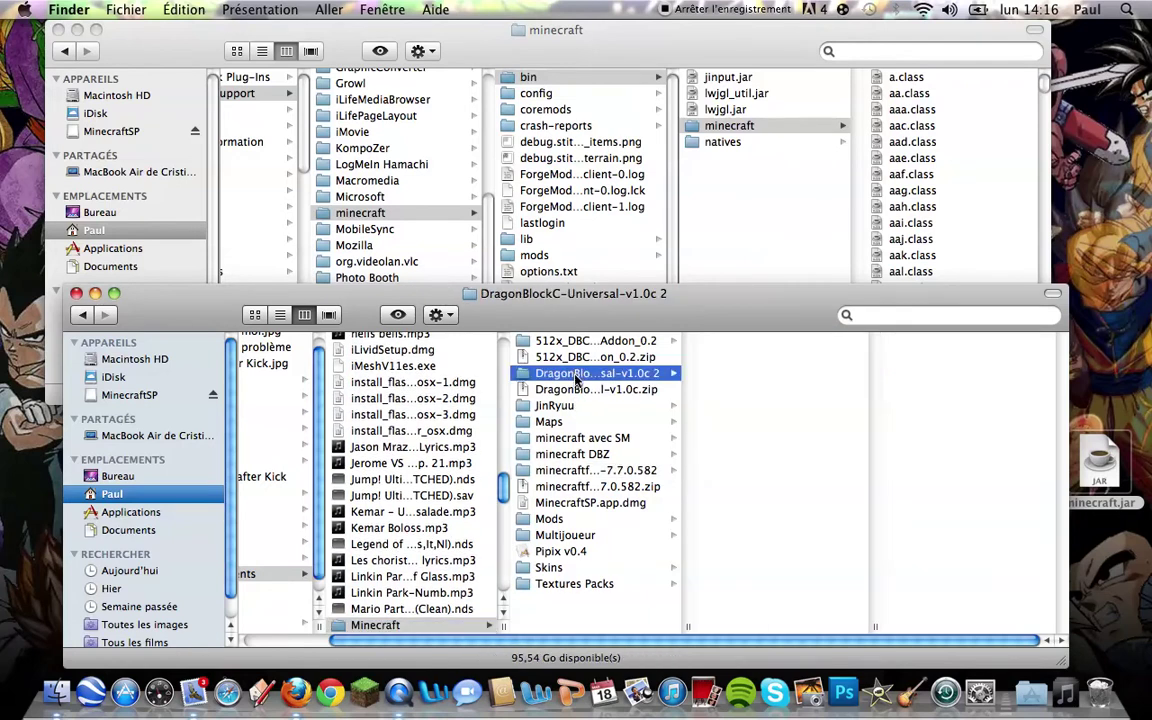
right_click(568, 380)
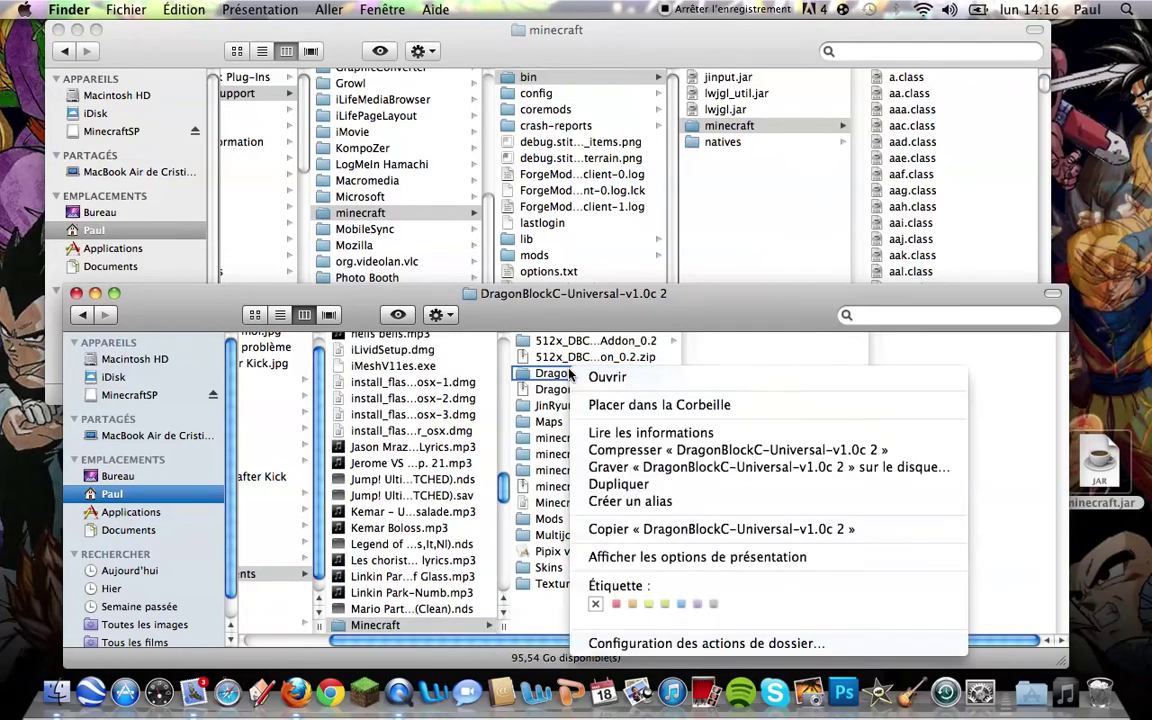
click(605, 401)
double_click(594, 374)
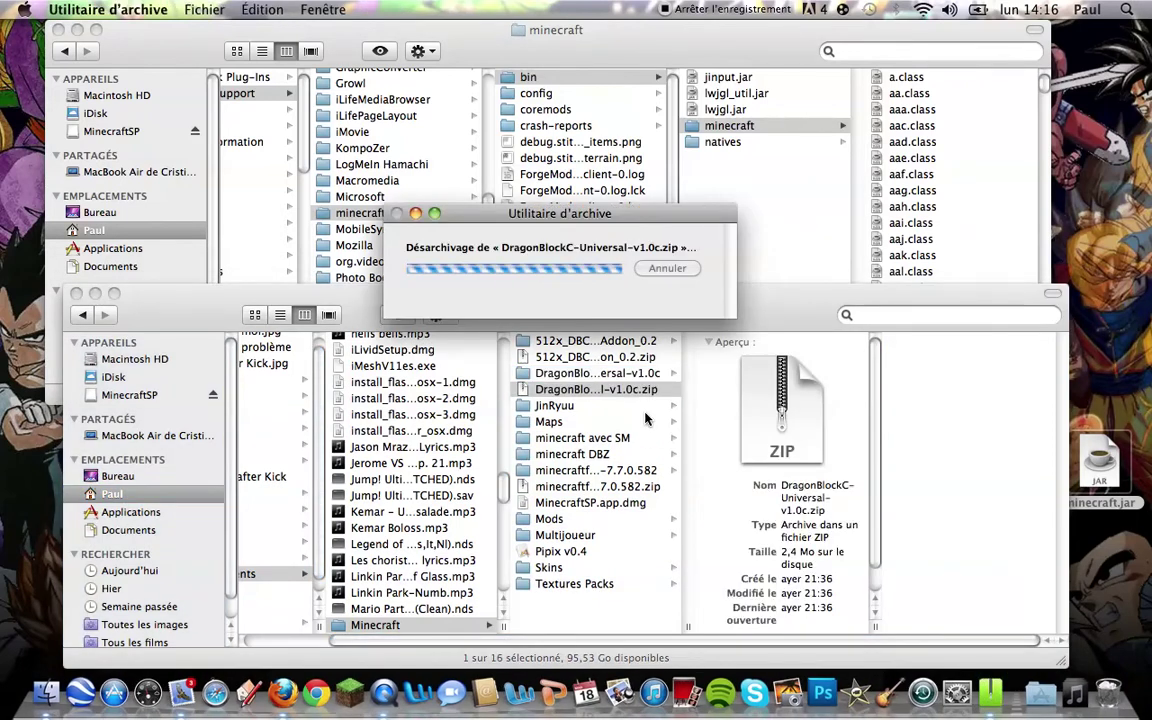
- Copy JinRyuu, mcmod.info and mods from the extracted DragonBlockC-Universal-v1.0c folder into the minecraft folder inside bin
drag(785, 348, 797, 376)
drag(575, 272, 680, 385)
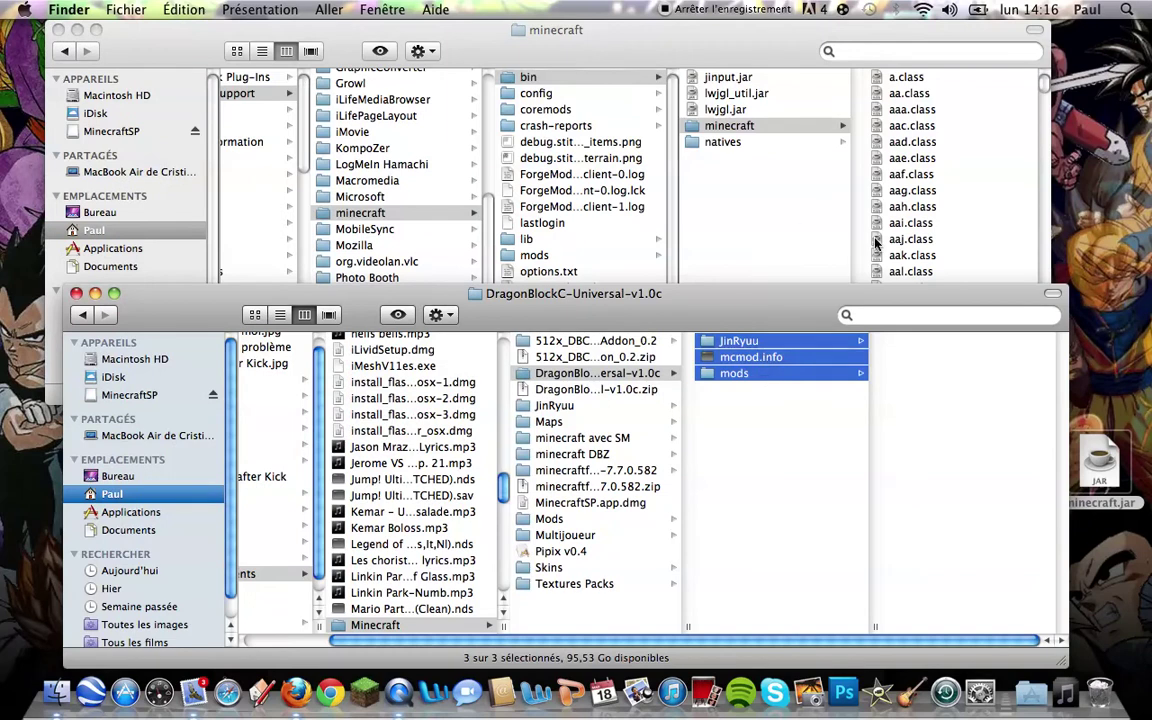
- Select all the items in the minecraft folder inside bin and compress them into an archive
click(814, 166)
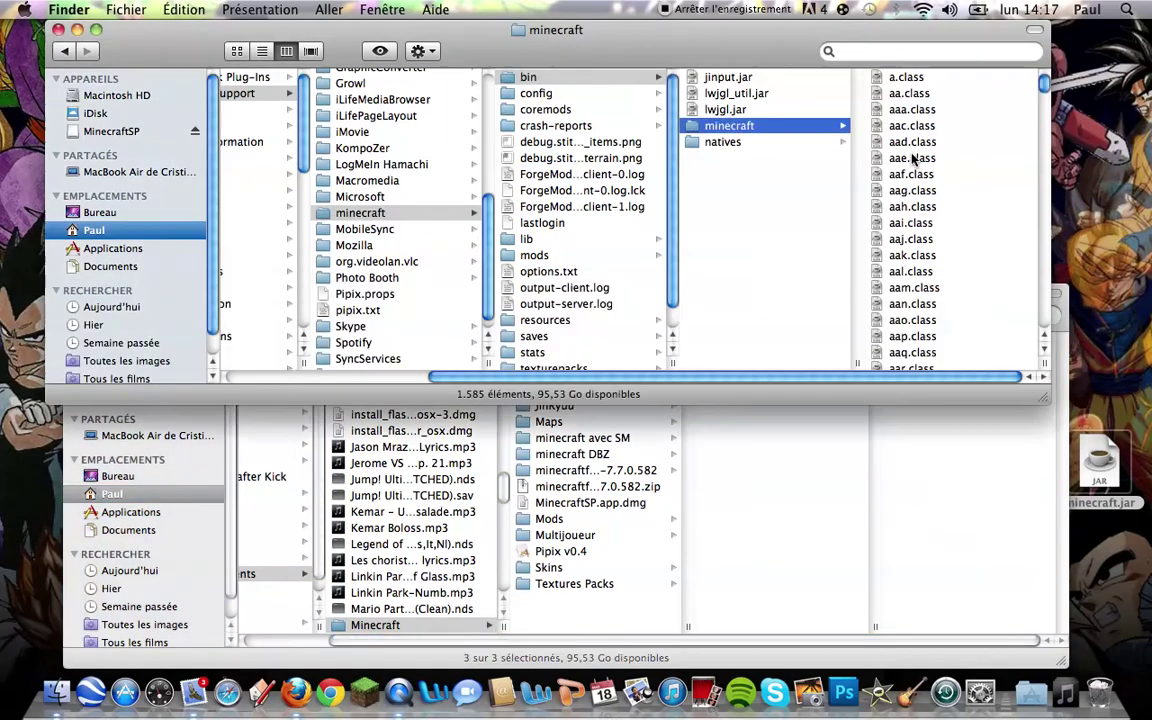
click(908, 78)
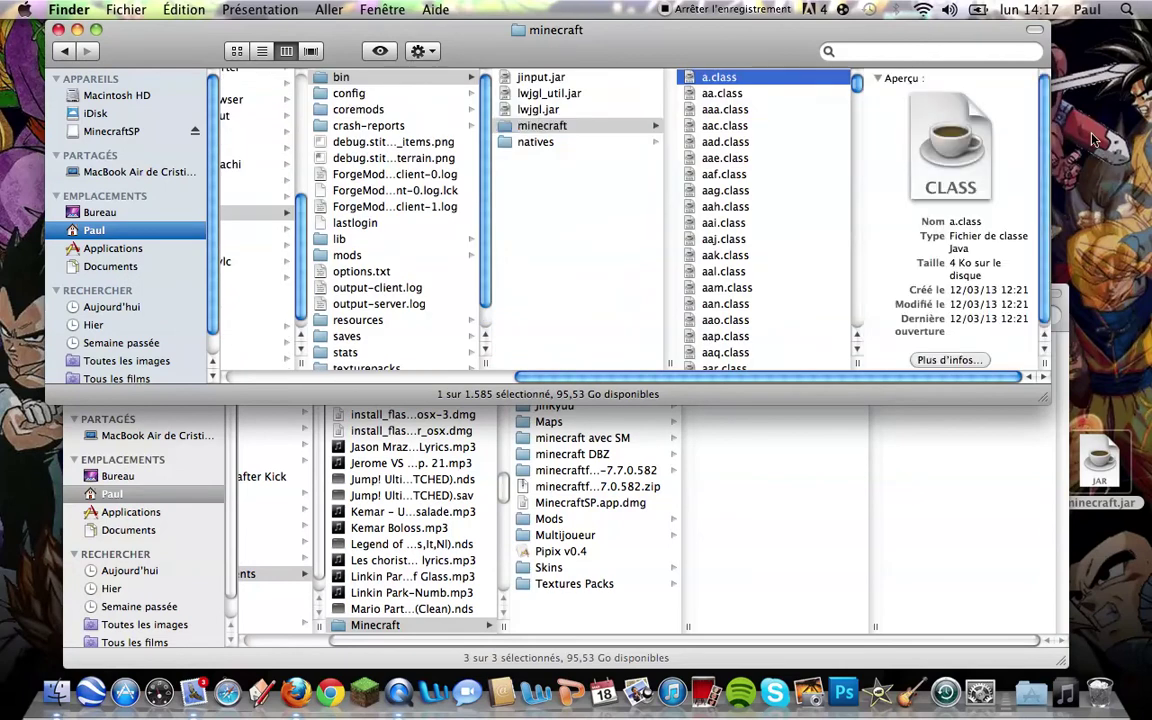
key(super+a)
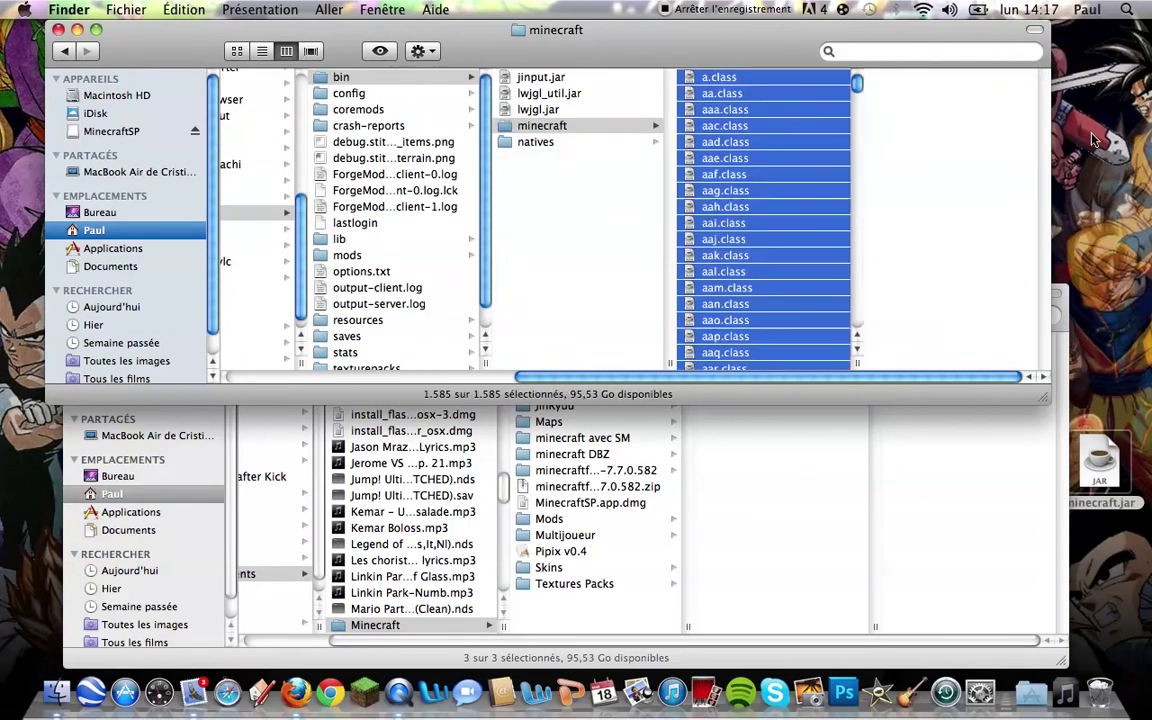
right_click(776, 316)
click(864, 413)
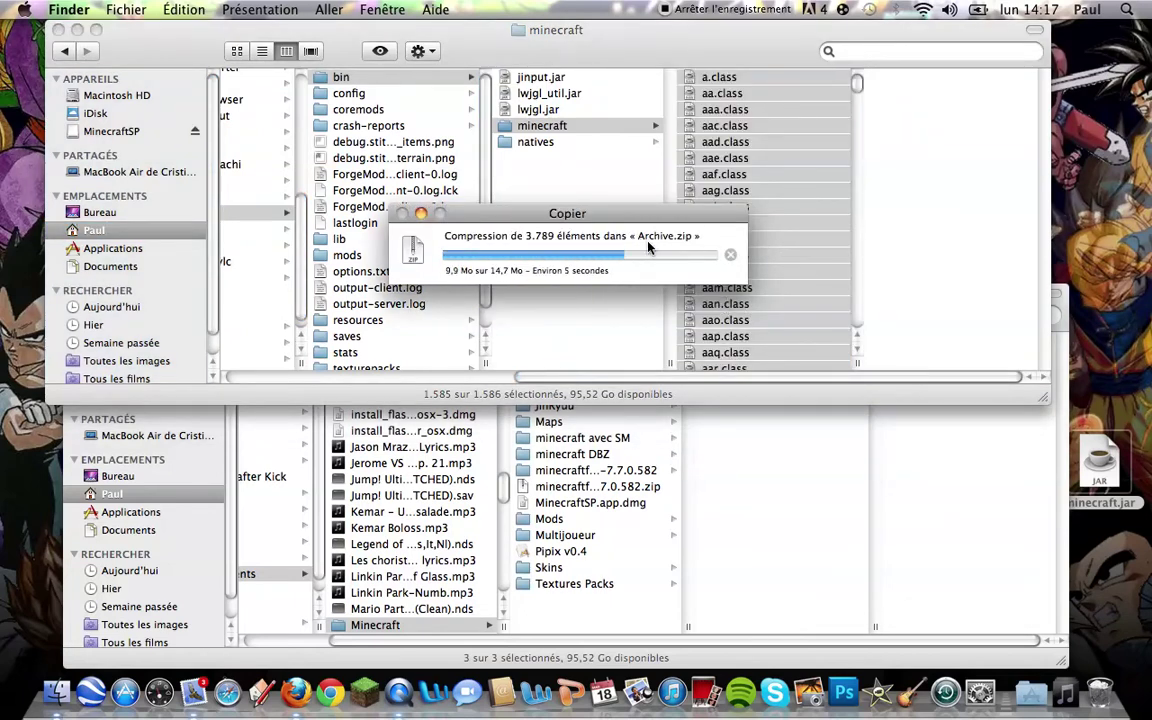
- Rename Archive.zip in the minecraft folder to minecraft.jar and move it into the bin folder
scroll(752, 256, down, 15)
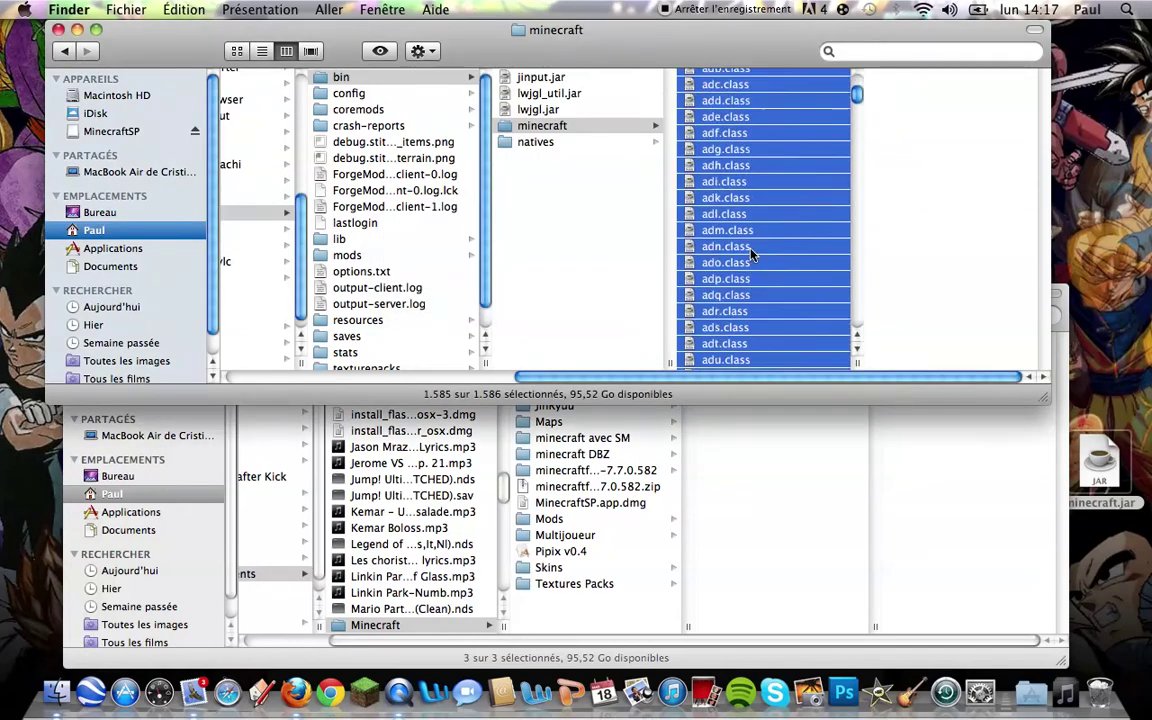
scroll(752, 256, down, 20)
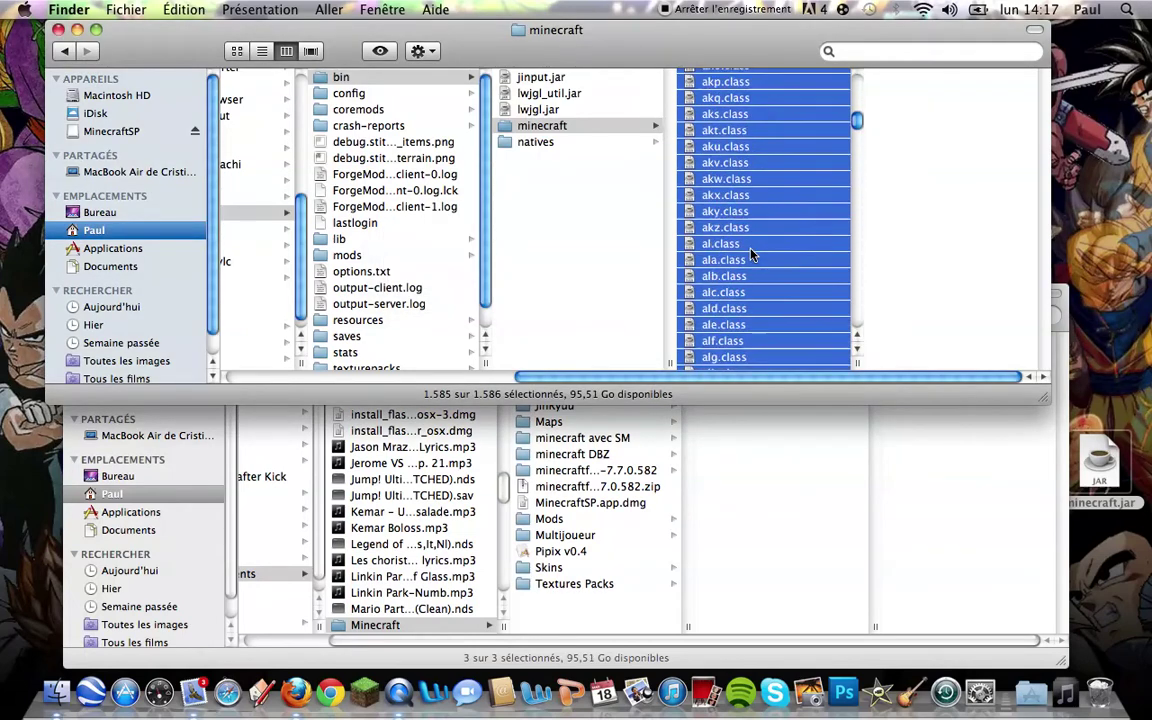
scroll(752, 256, down, 10)
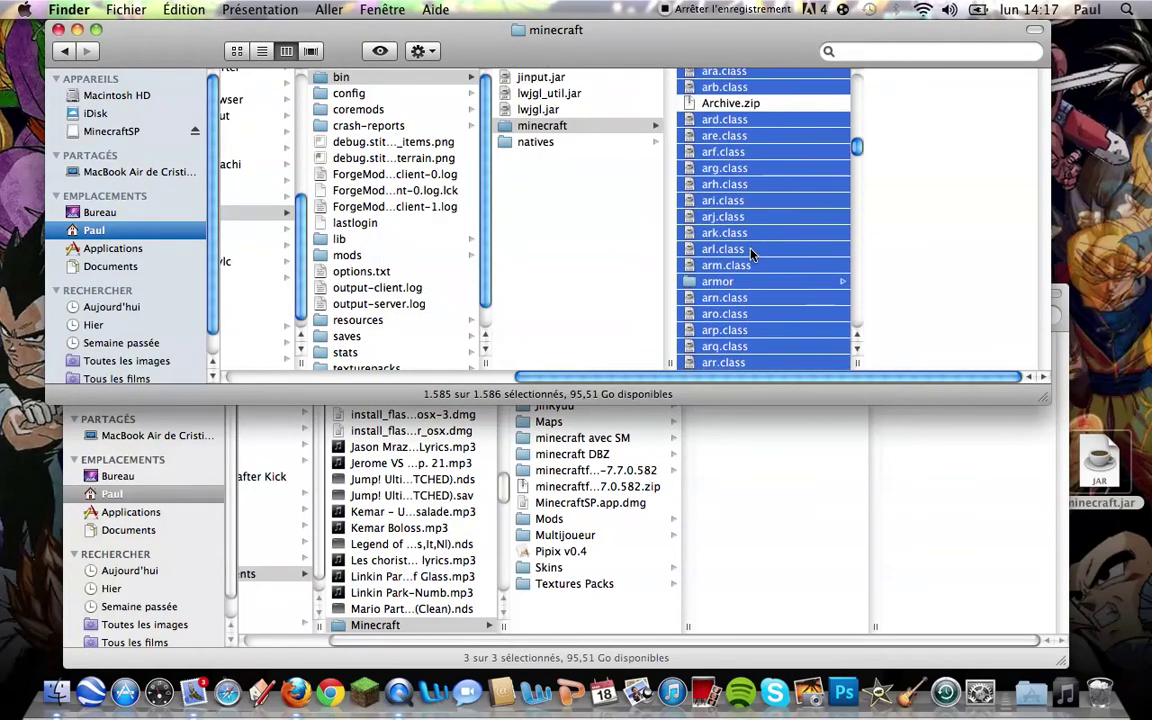
click(762, 125)
click(757, 126)
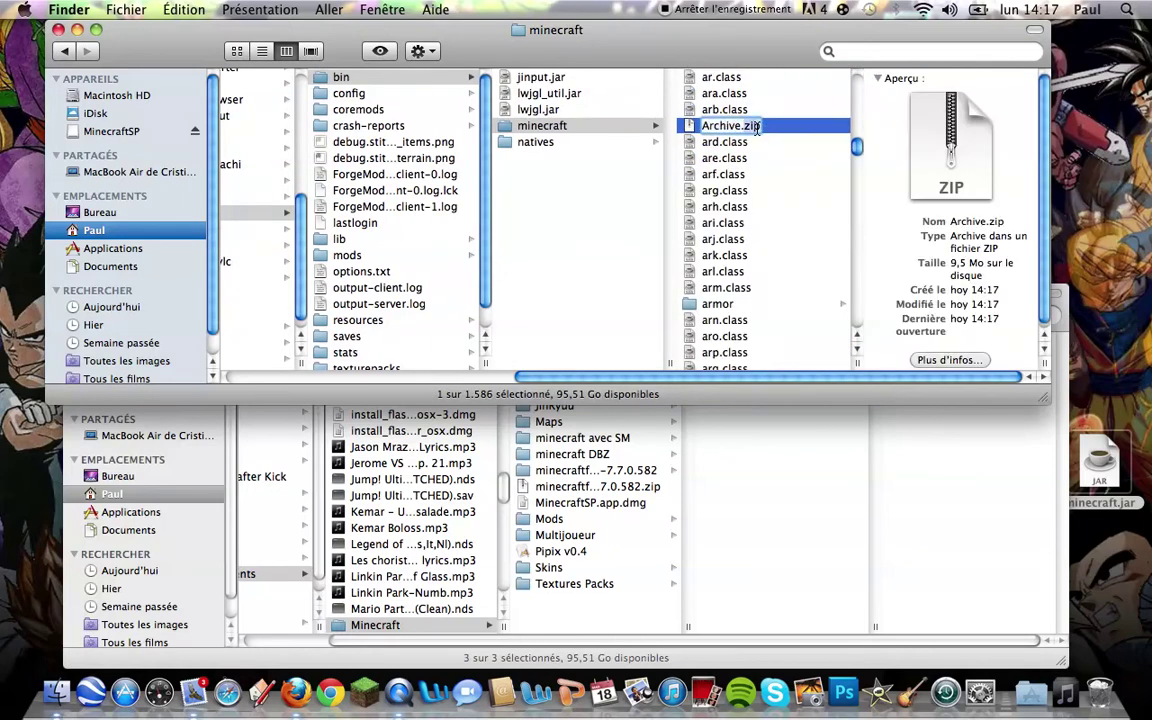
text(minecraft.ja)
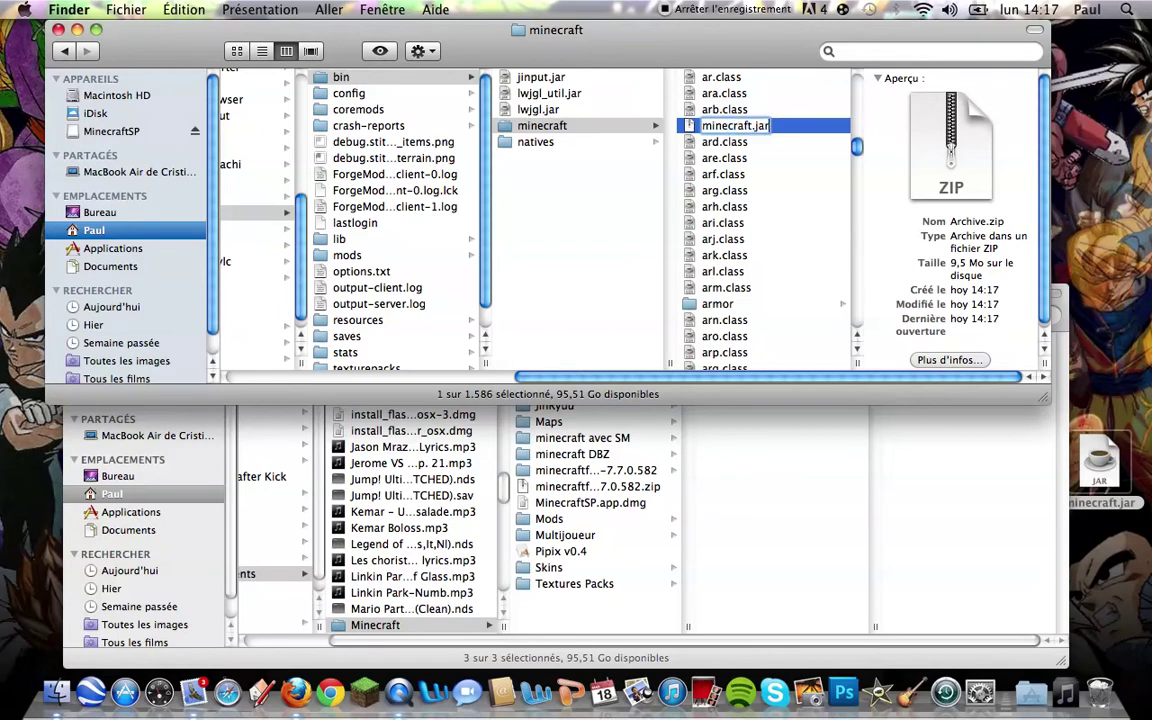
text(r)
key(Return)
click(628, 242)
drag(747, 368, 598, 320)
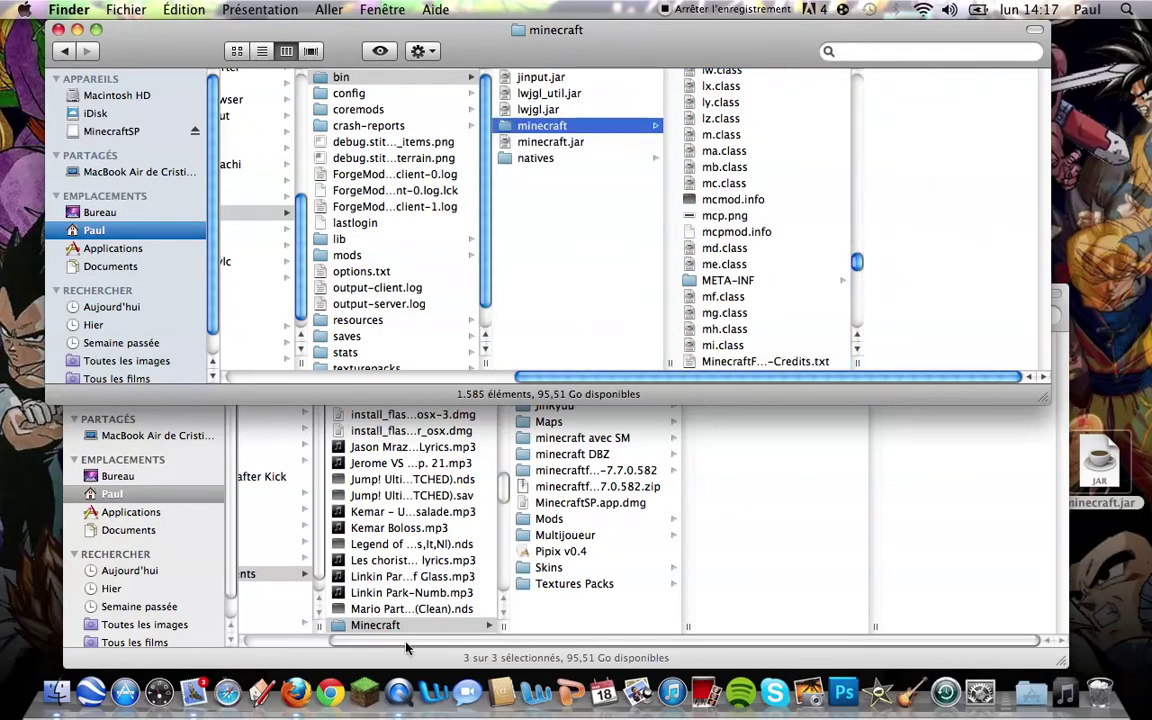
- Launch MinecraftSP, enter the game and enlarge its window to fill the screen
click(364, 700)
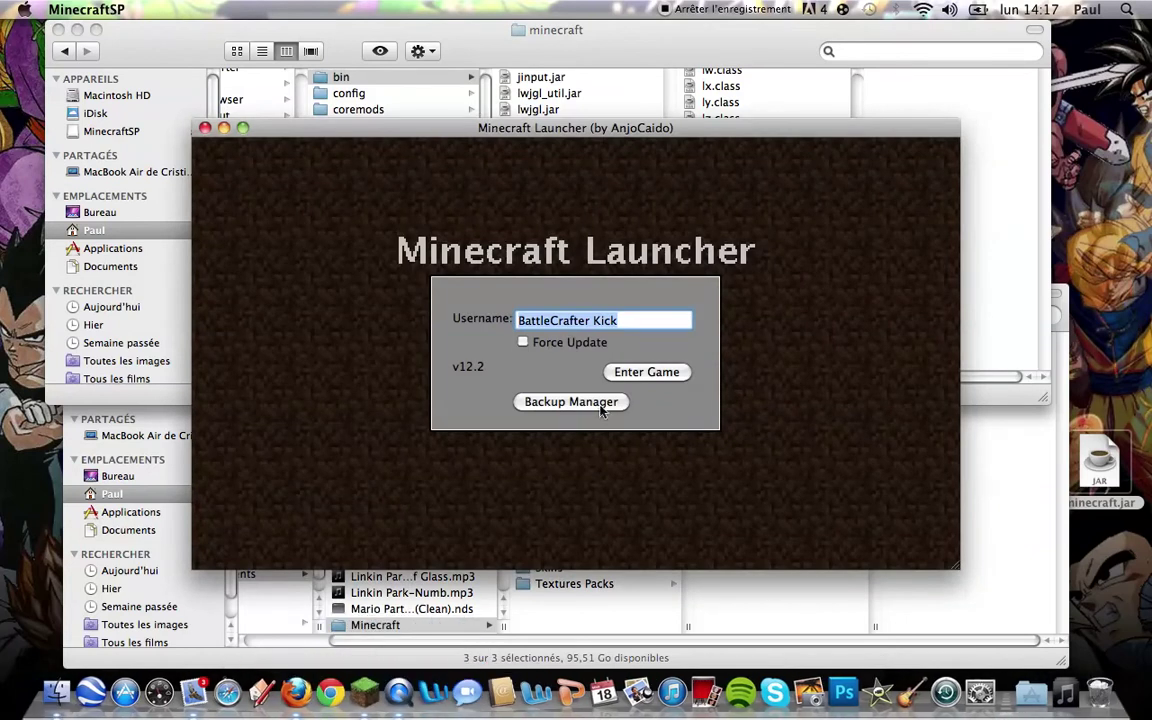
click(628, 373)
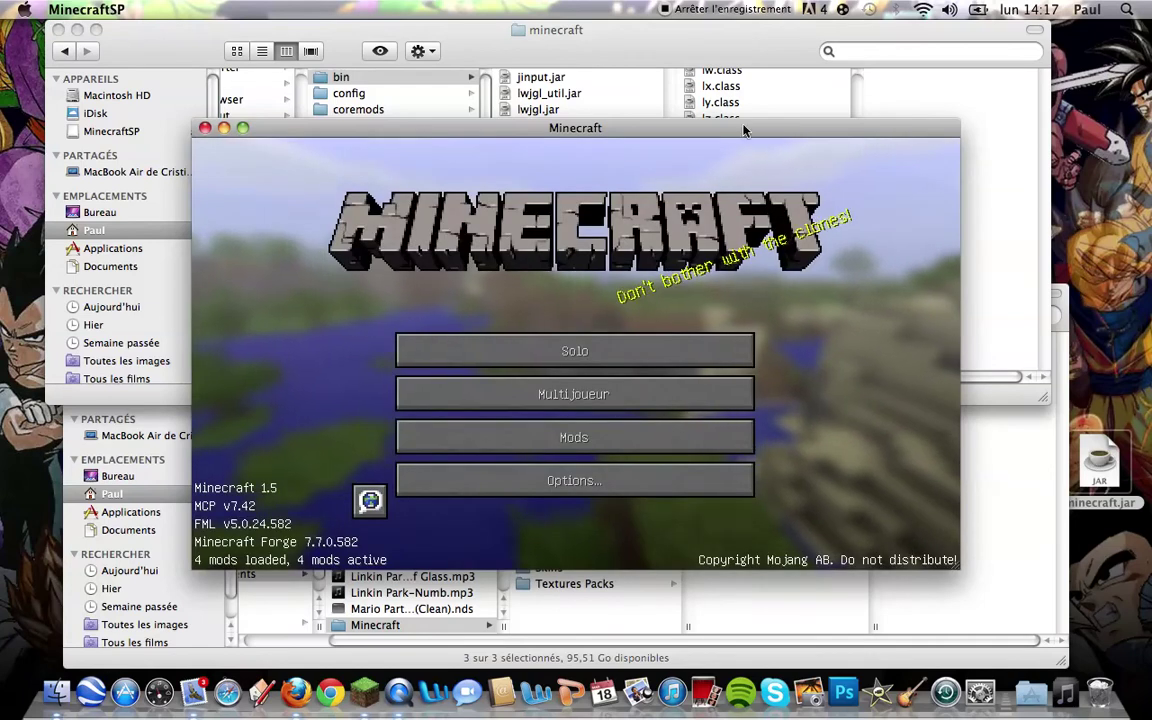
click(242, 127)
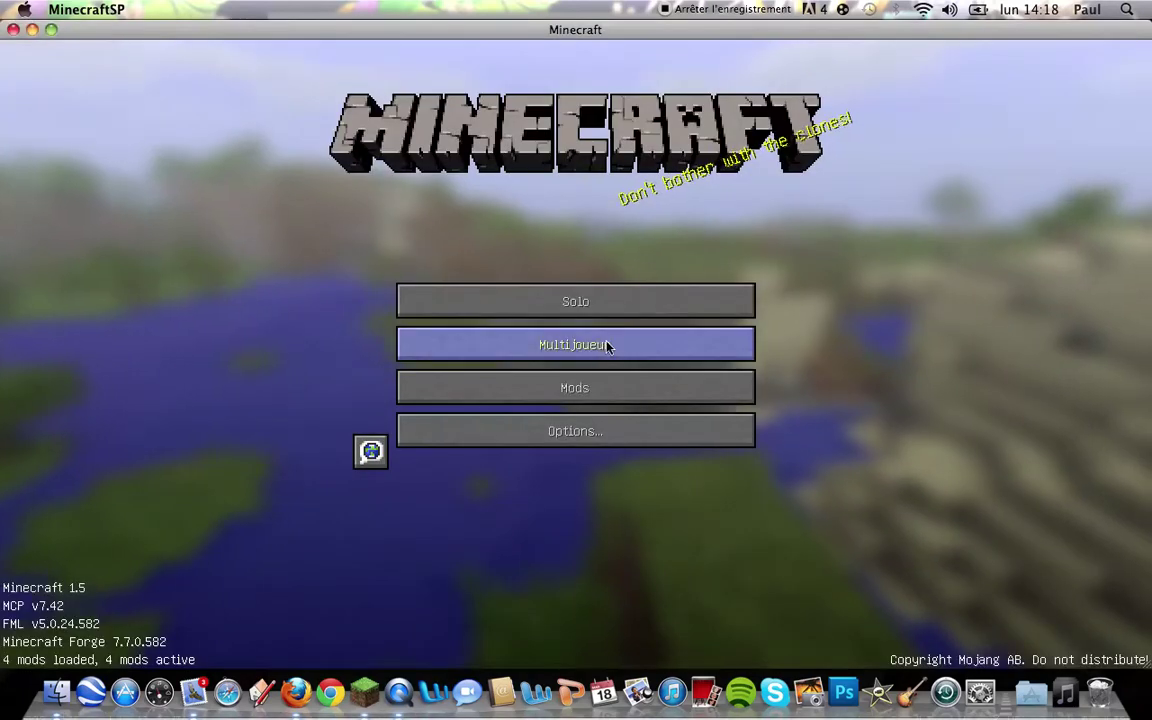
- Create a new single-player survival world named "DBZ essai"
click(565, 312)
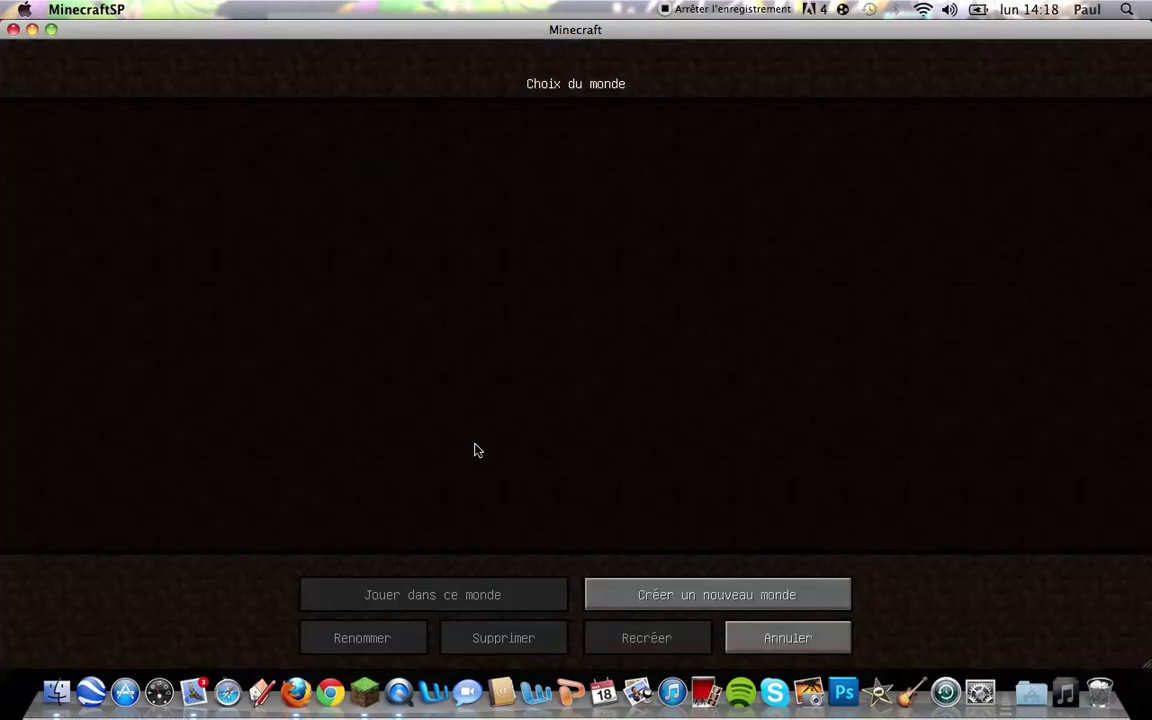
click(731, 601)
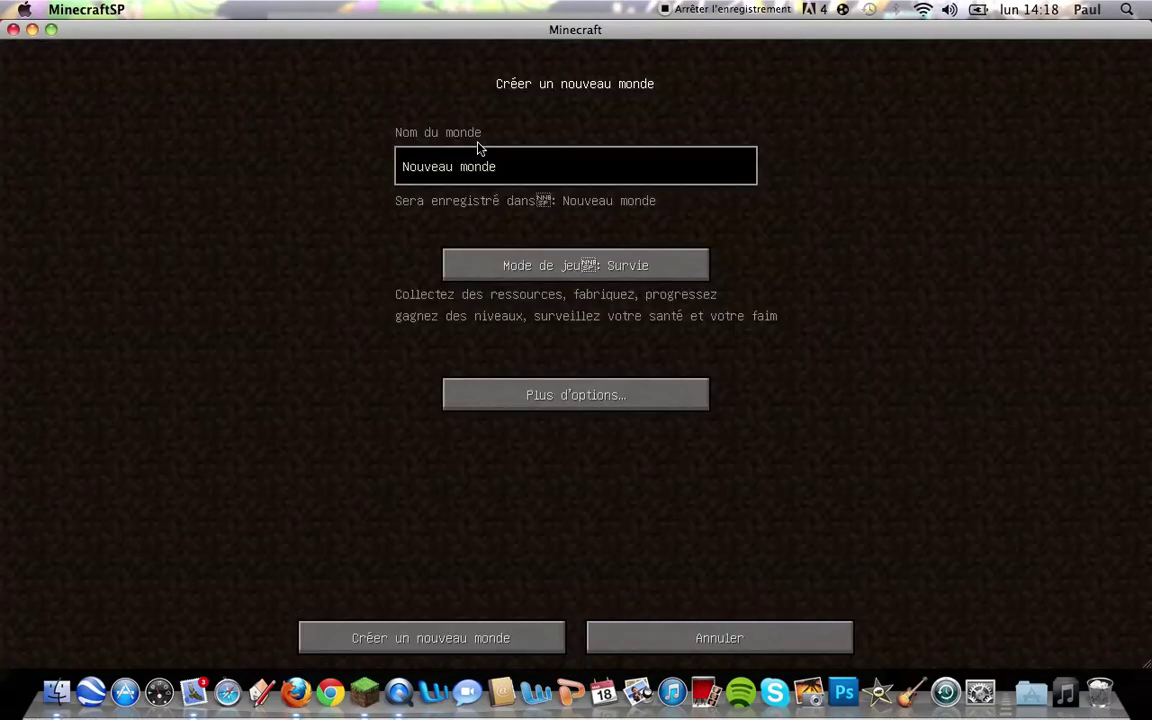
key(BackSpace)
key(BackSpace)
key(BackSpace)
key(BackSpace)
key(BackSpace)
key(BackSpace)
key(BackSpace)
key(BackSpace)
key(BackSpace)
key(BackSpace)
key(BackSpace)
key(BackSpace)
key(BackSpace)
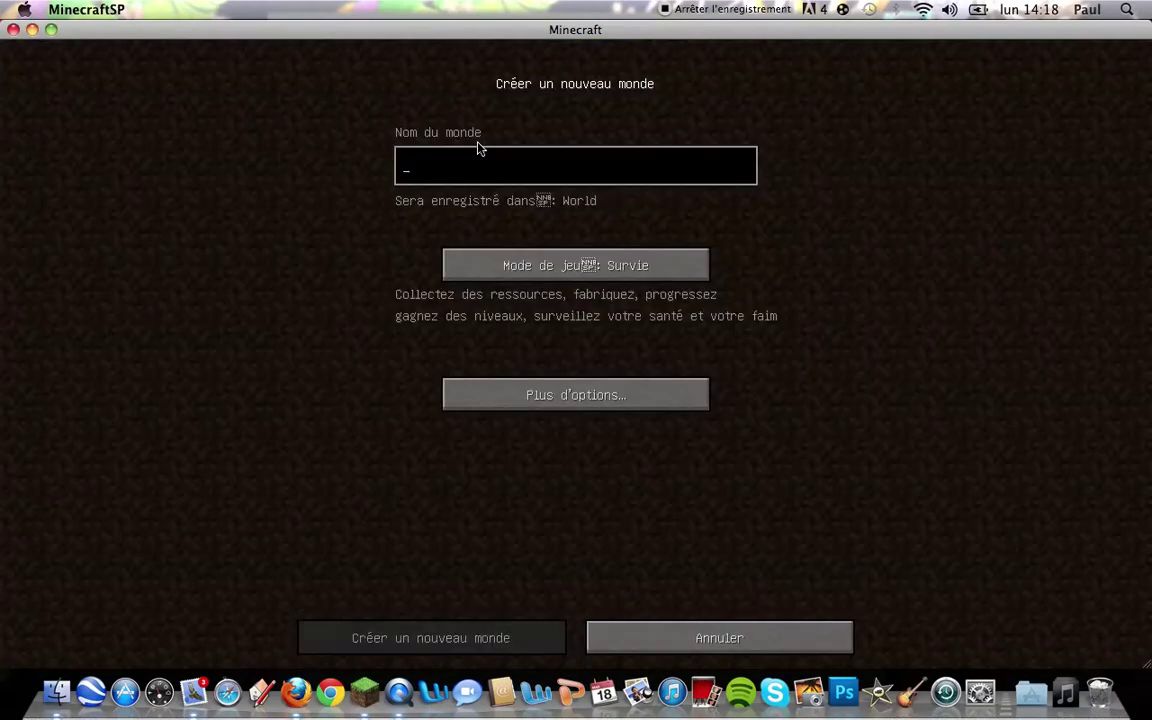
text(DB)
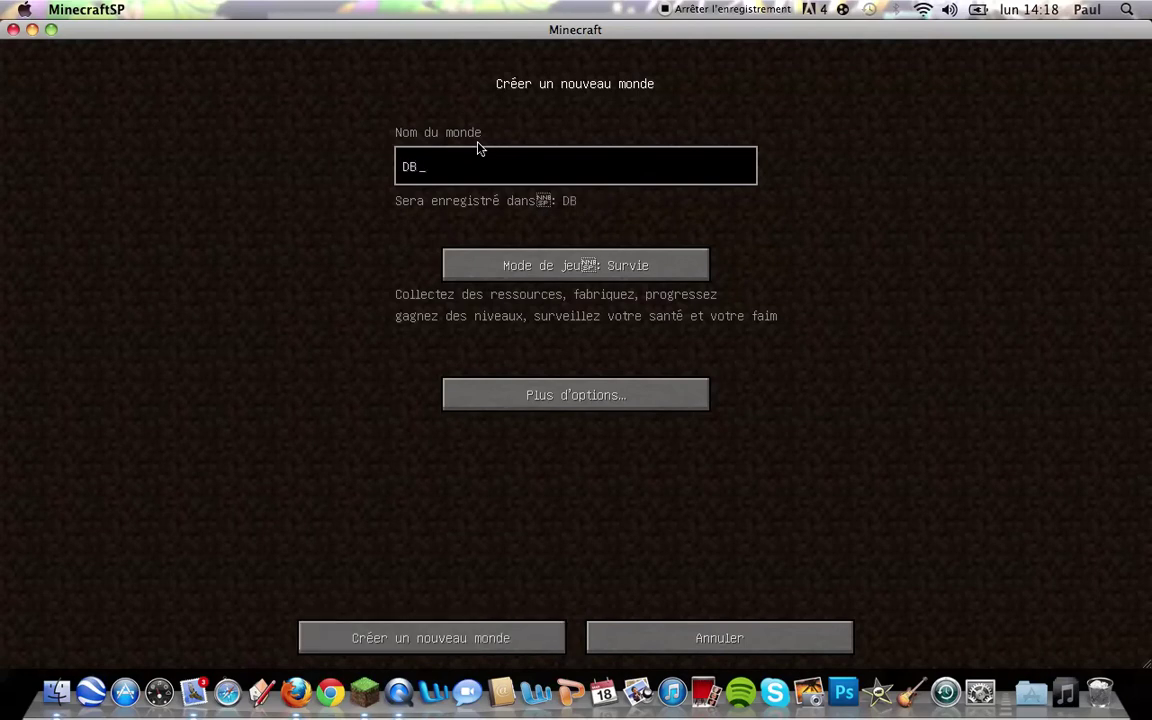
text(Z essai)
click(503, 637)
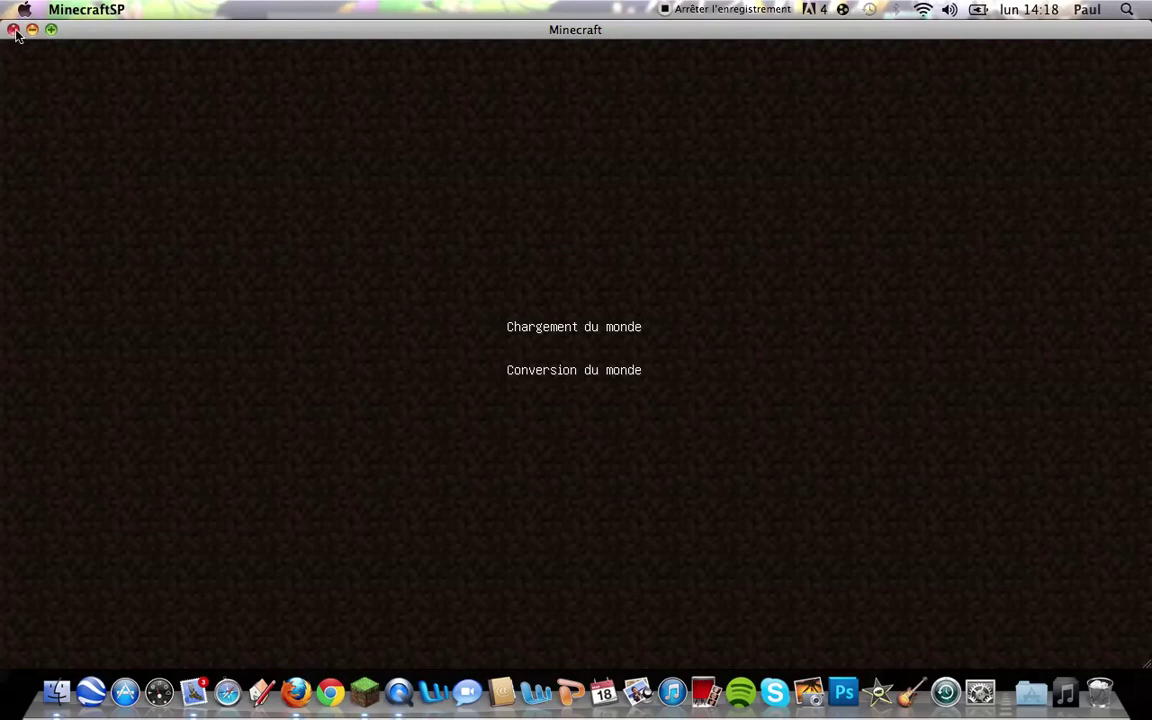
- Quit MinecraftSP, relaunch it and enter the game again
click(78, 12)
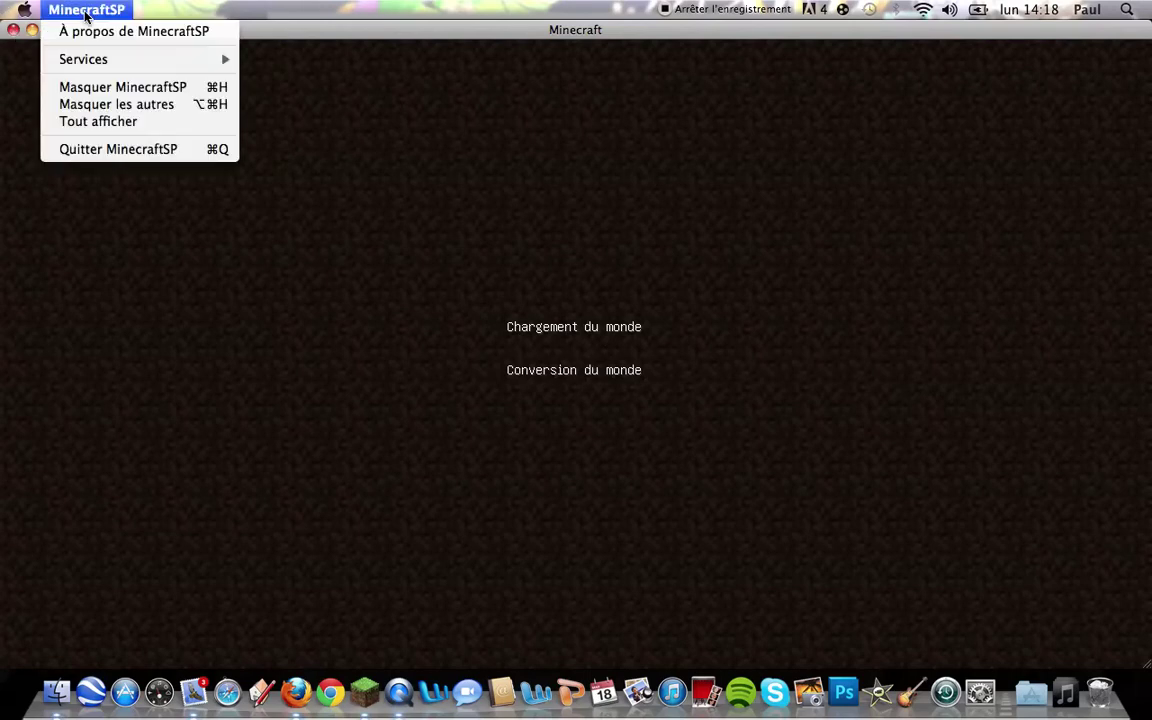
click(124, 150)
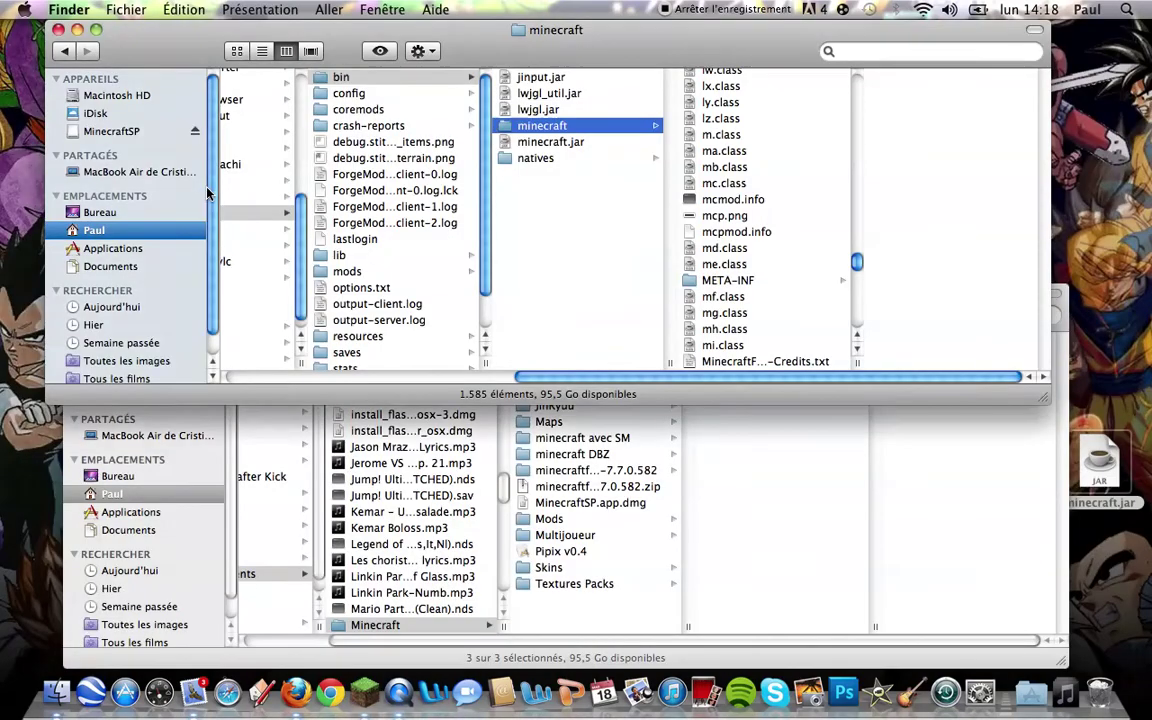
click(366, 693)
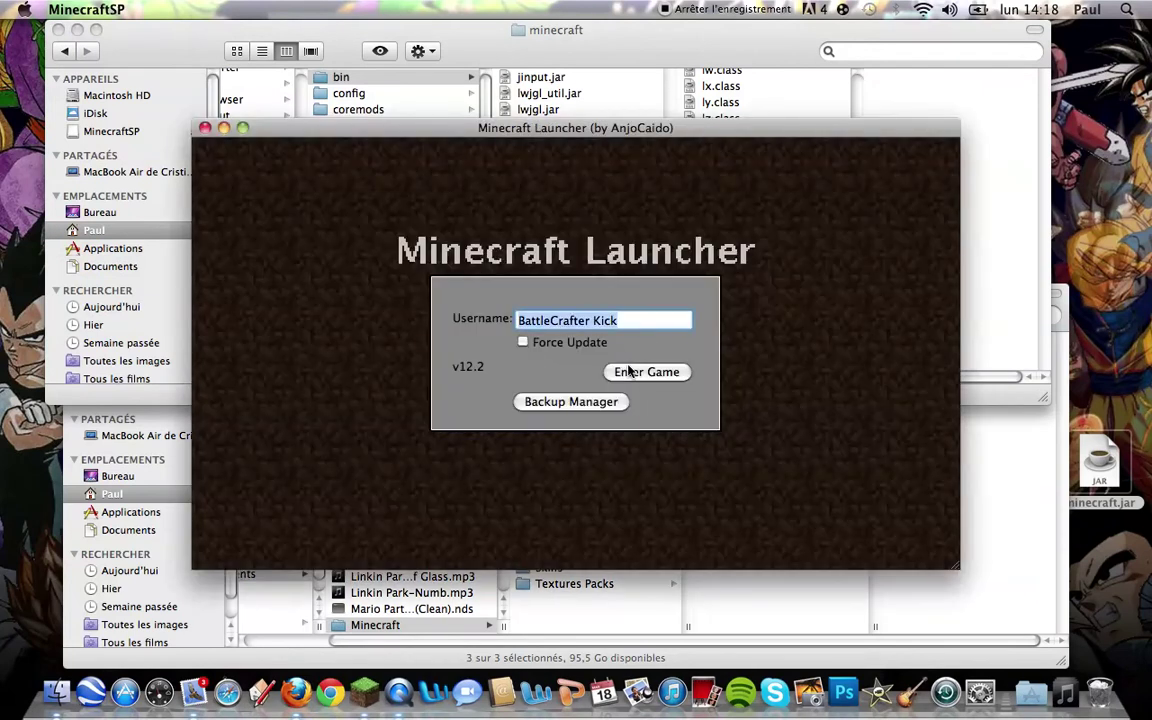
click(631, 372)
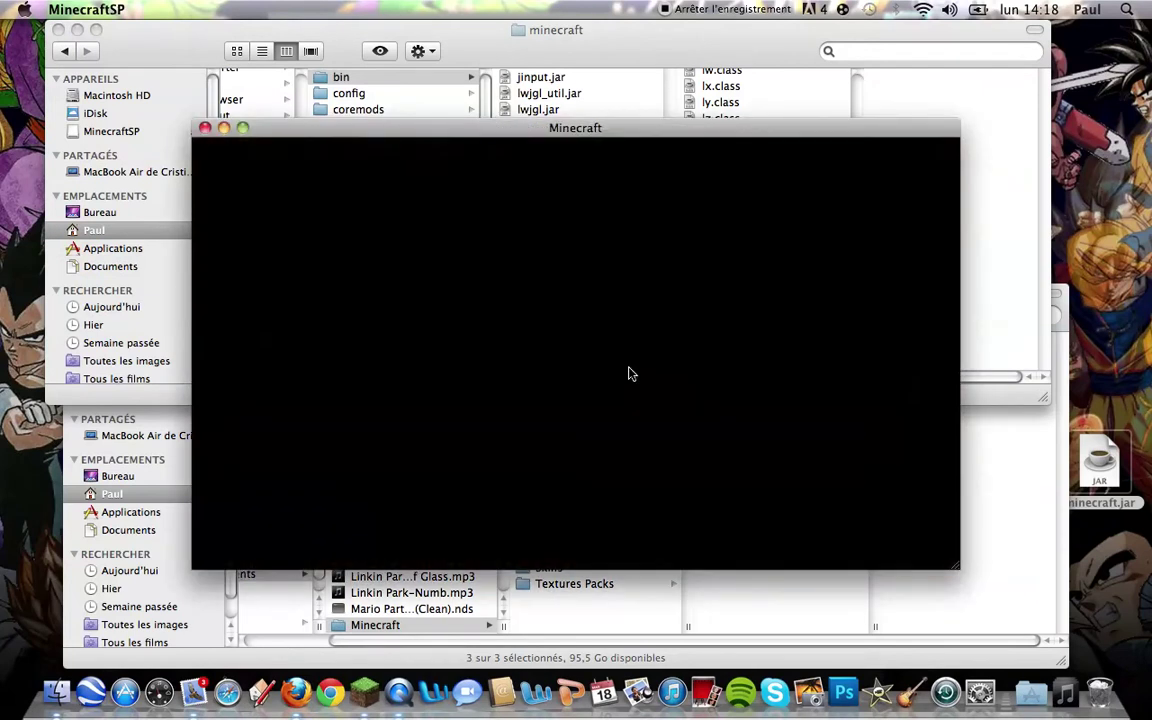